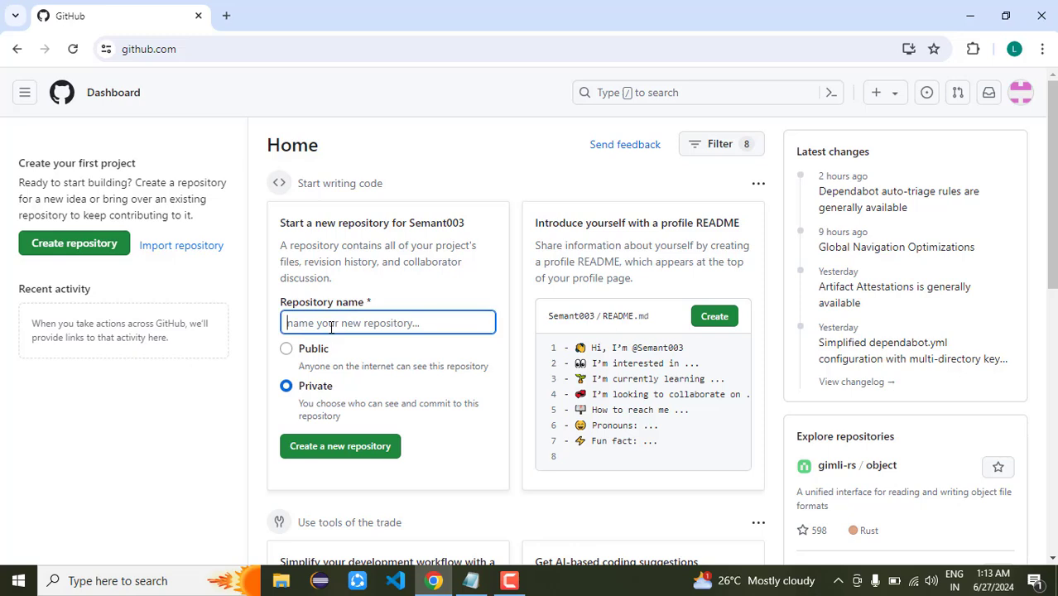
Minimize the Chrome window with GitHub so the Windows desktop shows
click(165, 423)
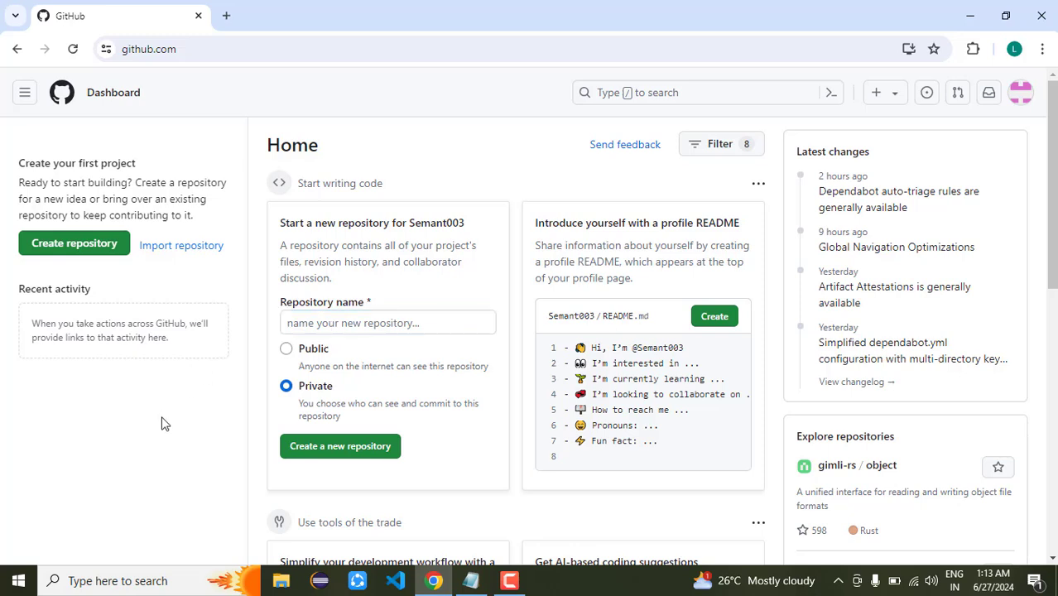
click(974, 15)
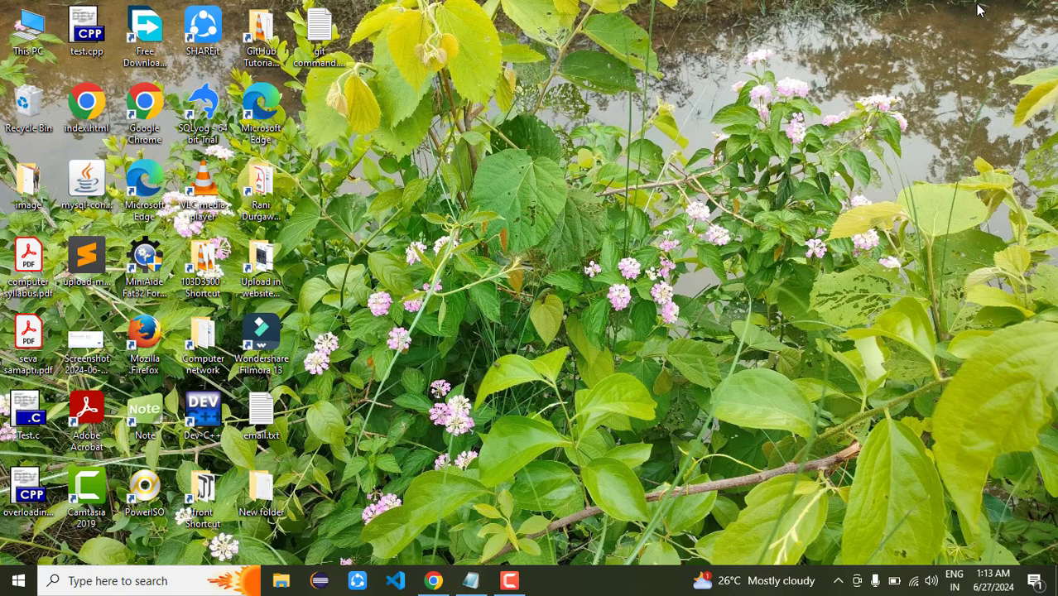
Refresh the desktop and rename 'New folder' to facebook
right_click(688, 208)
click(721, 247)
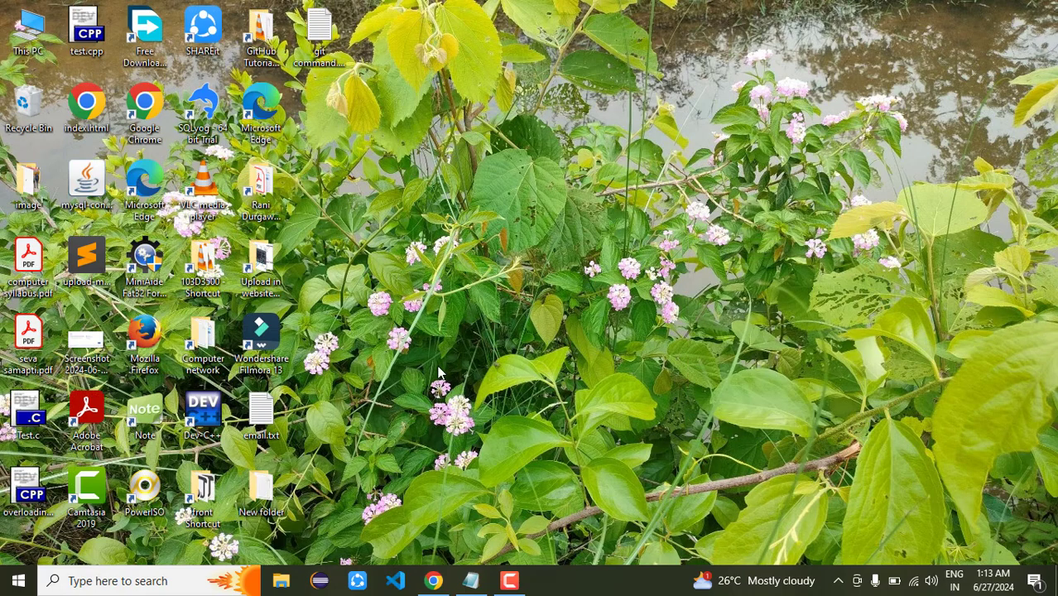
double_click(261, 492)
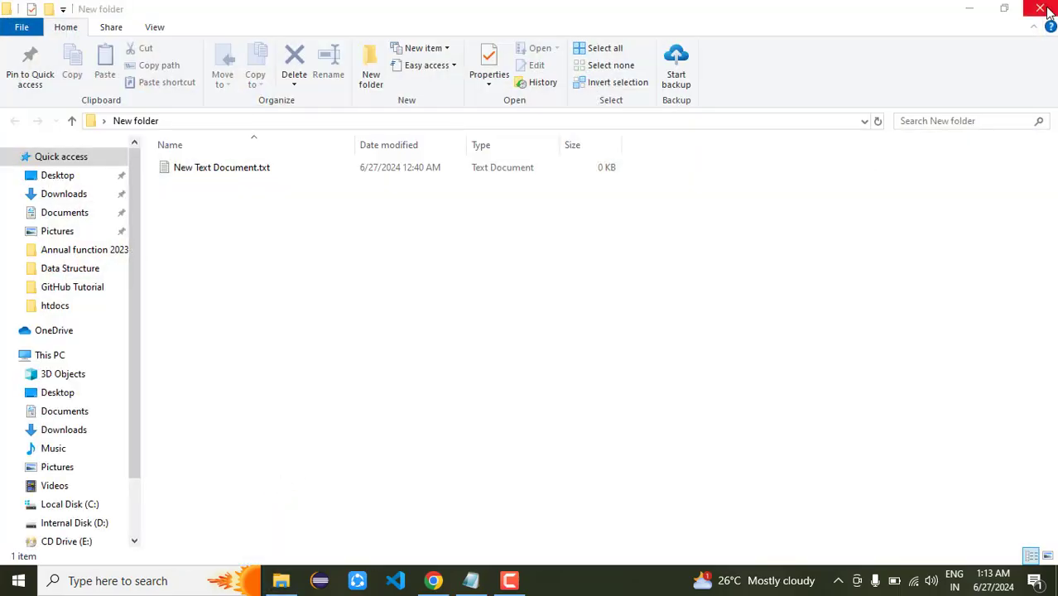
click(1046, 11)
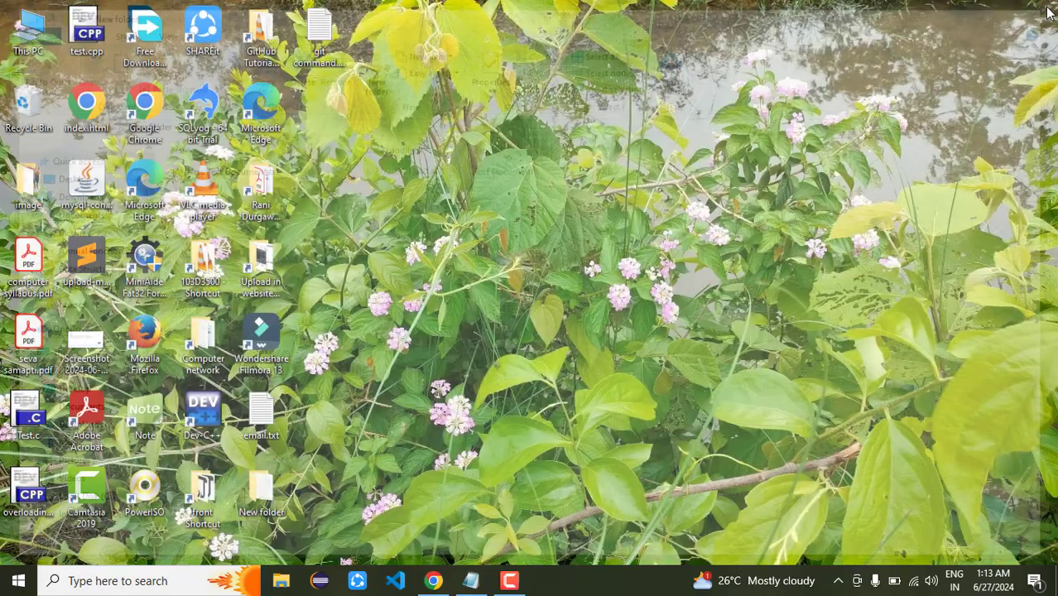
click(255, 491)
text(fa)
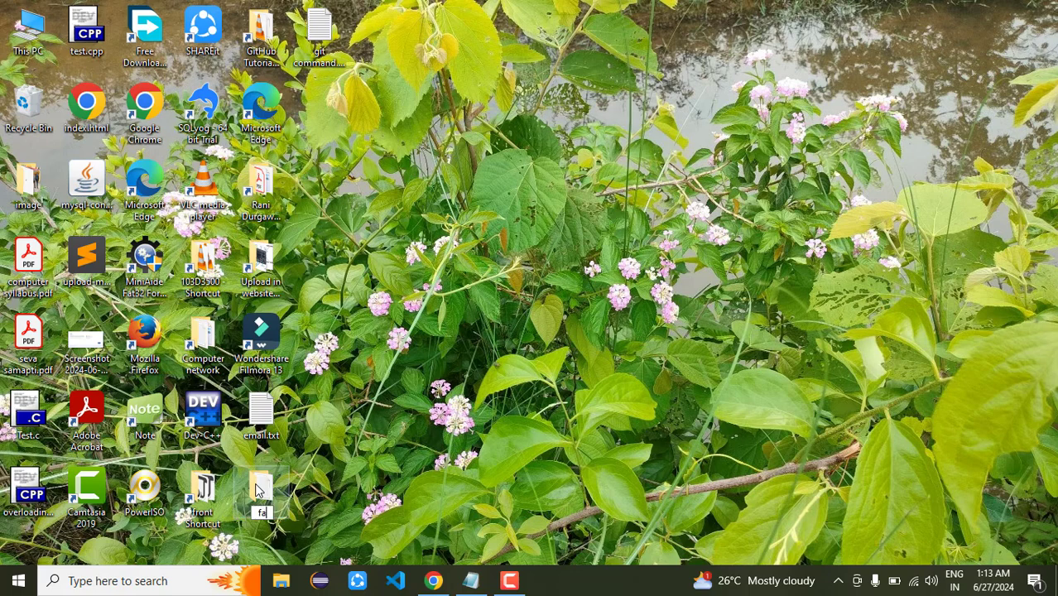
text(cebook)
key(Return)
Inside the facebook folder, rename New Text Document.txt to index.txt
double_click(256, 491)
key(Down)
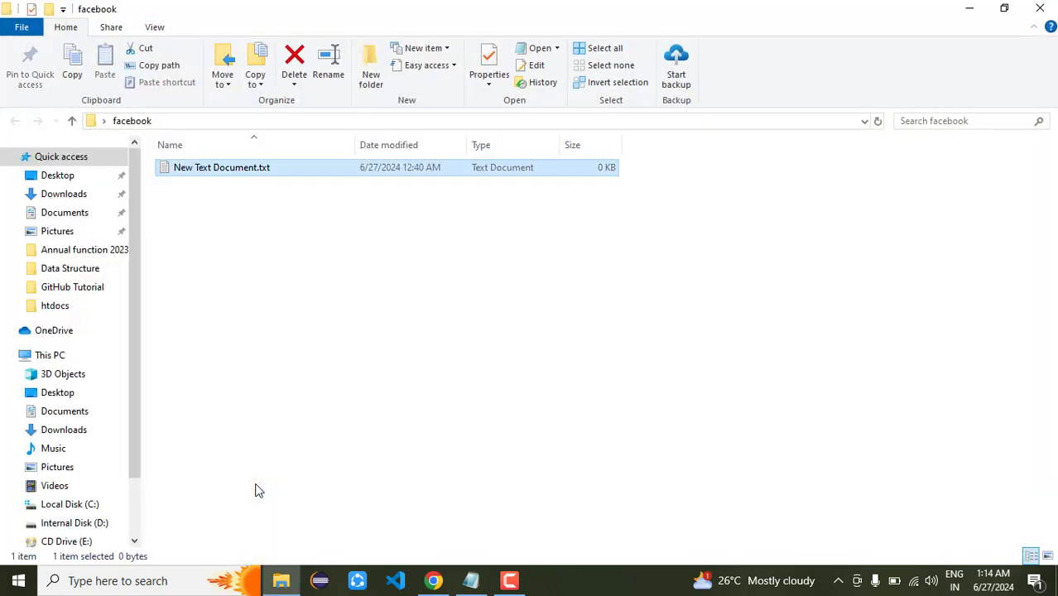
key(F2)
key(BackSpace)
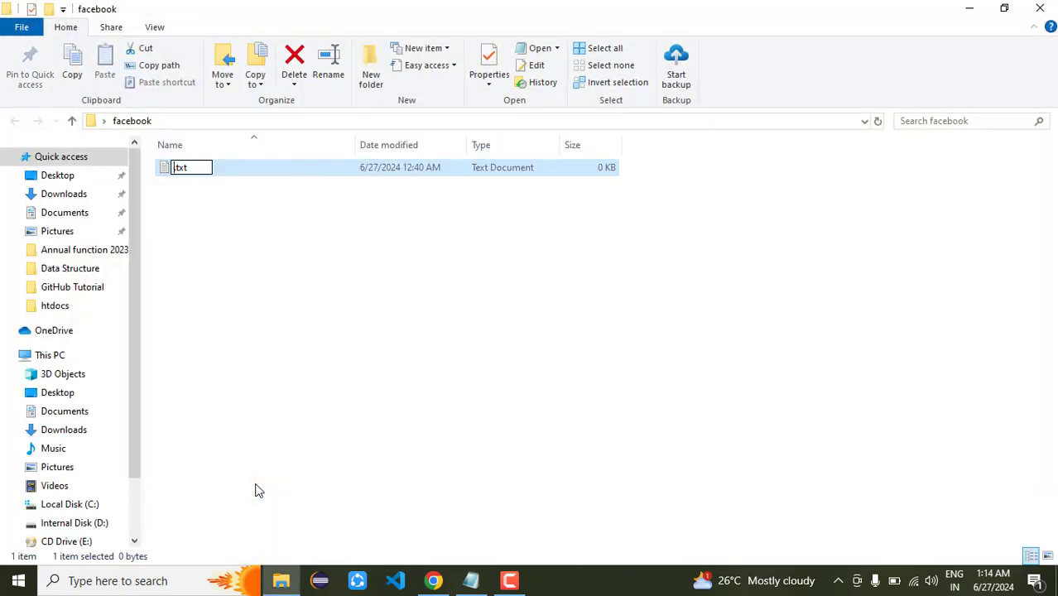
text(index)
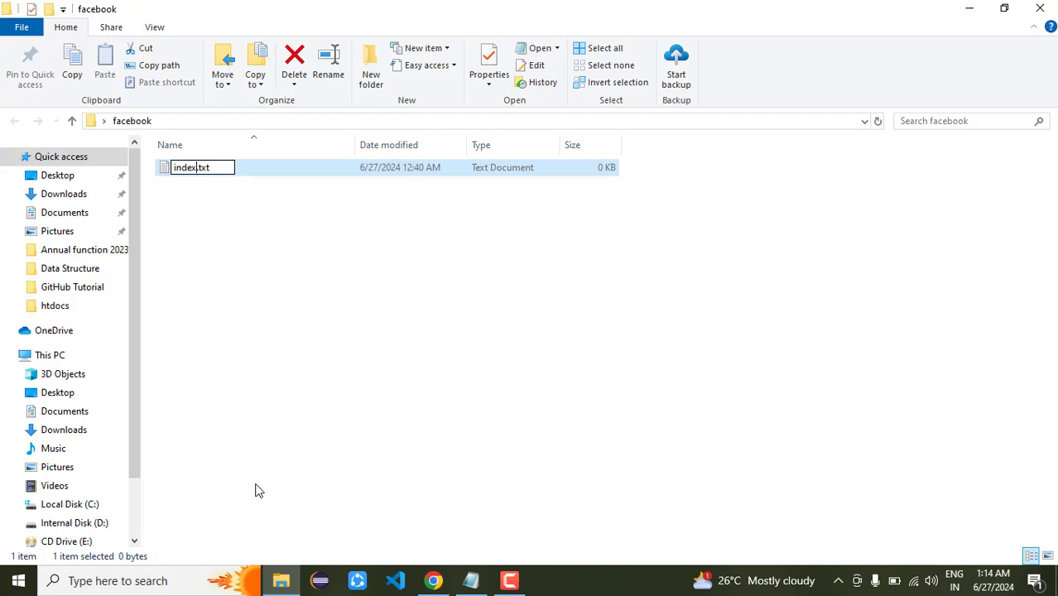
key(Return)
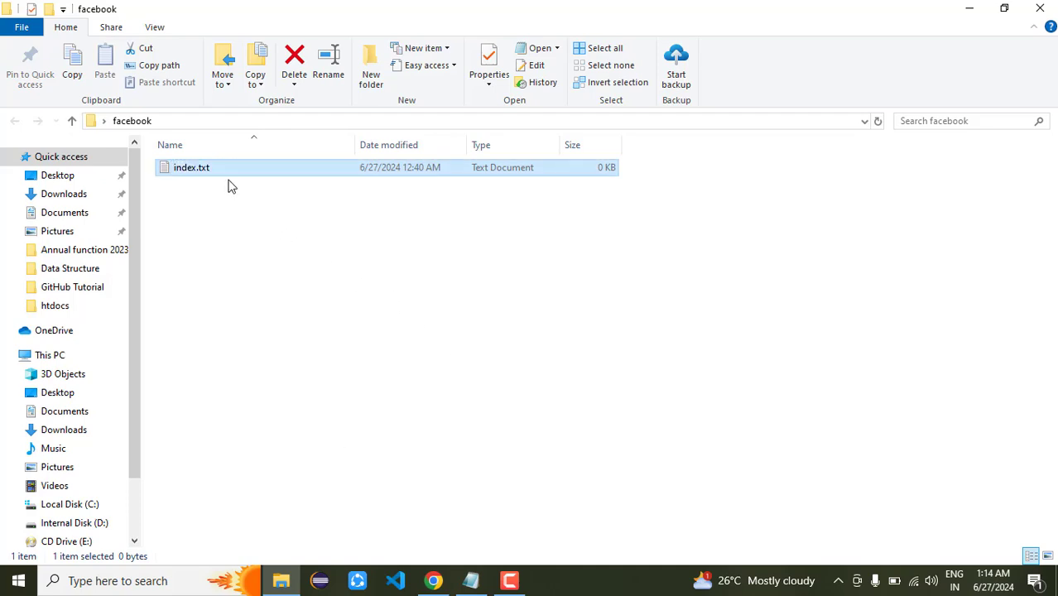
Write 'Hello' into index.txt in Notepad, save it, and close Notepad
right_click(218, 171)
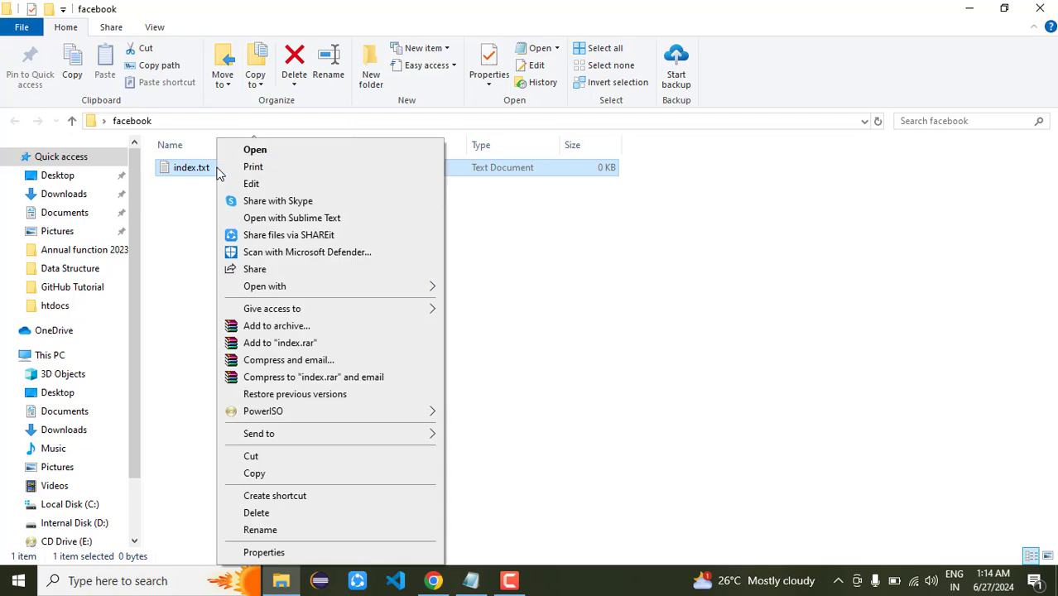
click(256, 184)
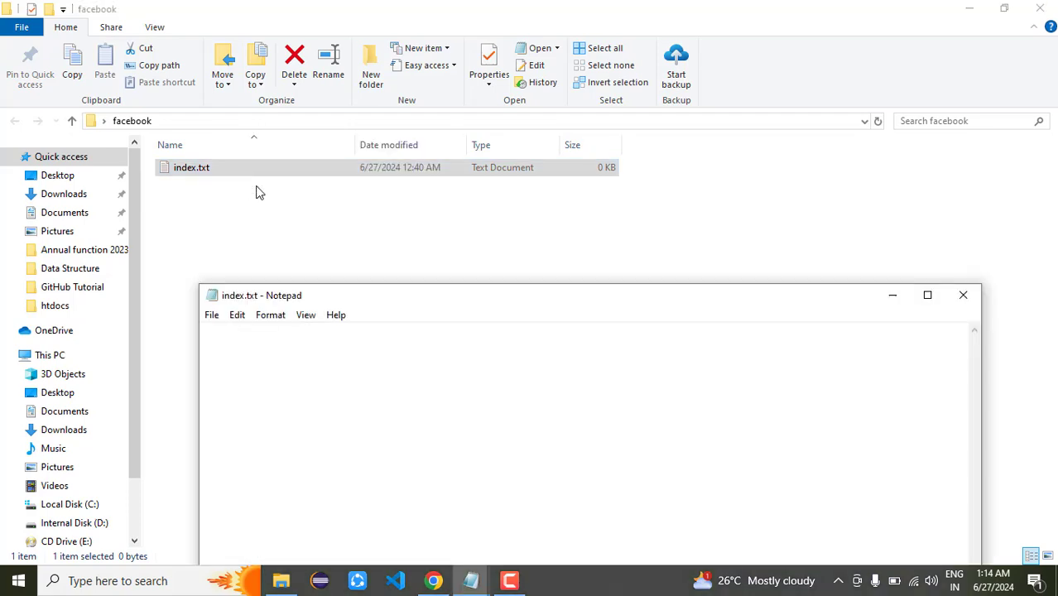
text(Hello)
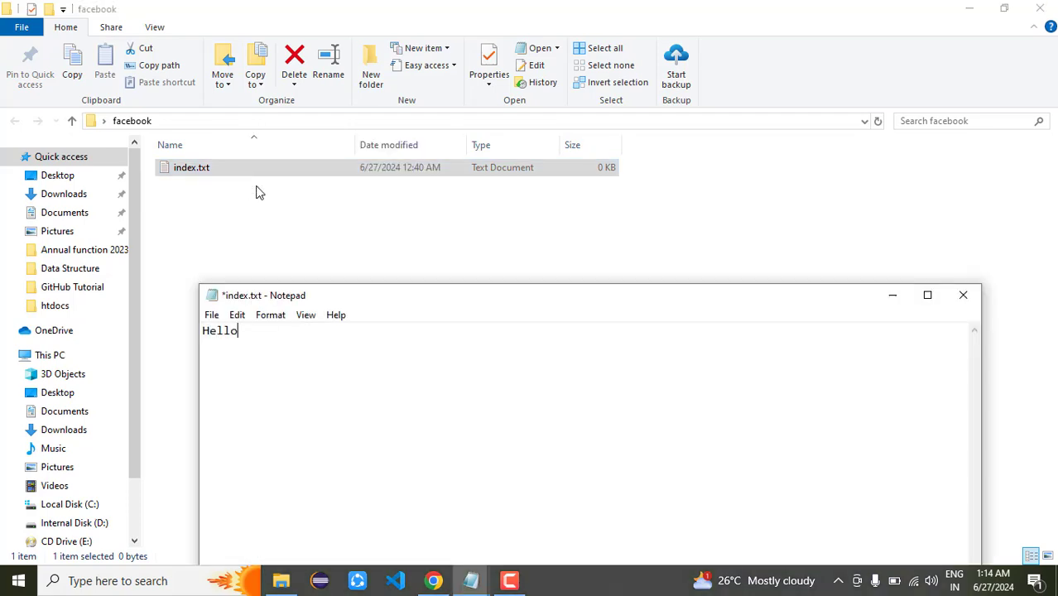
key(ctrl+s)
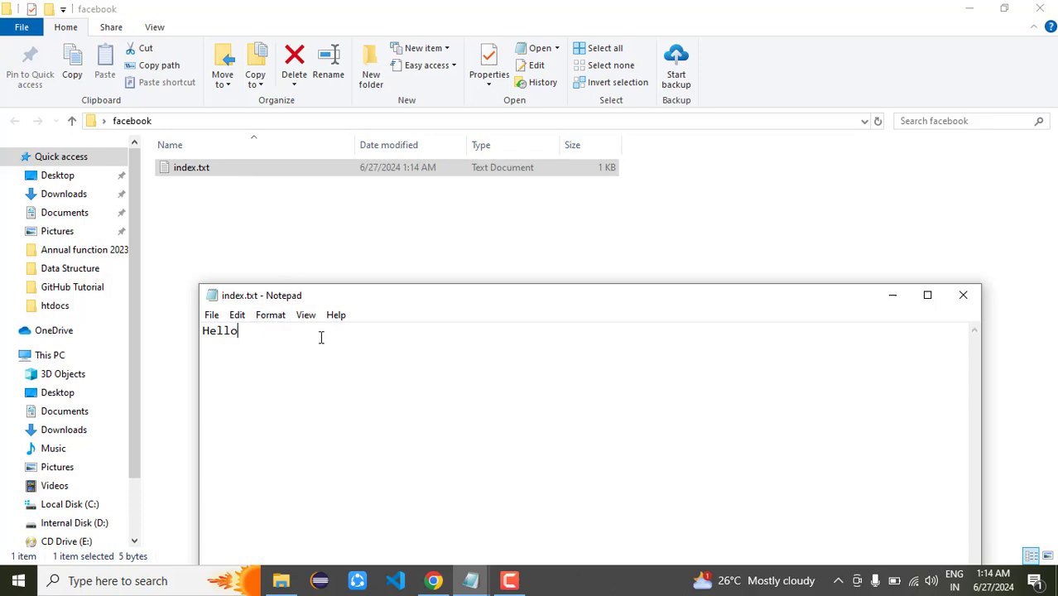
click(962, 296)
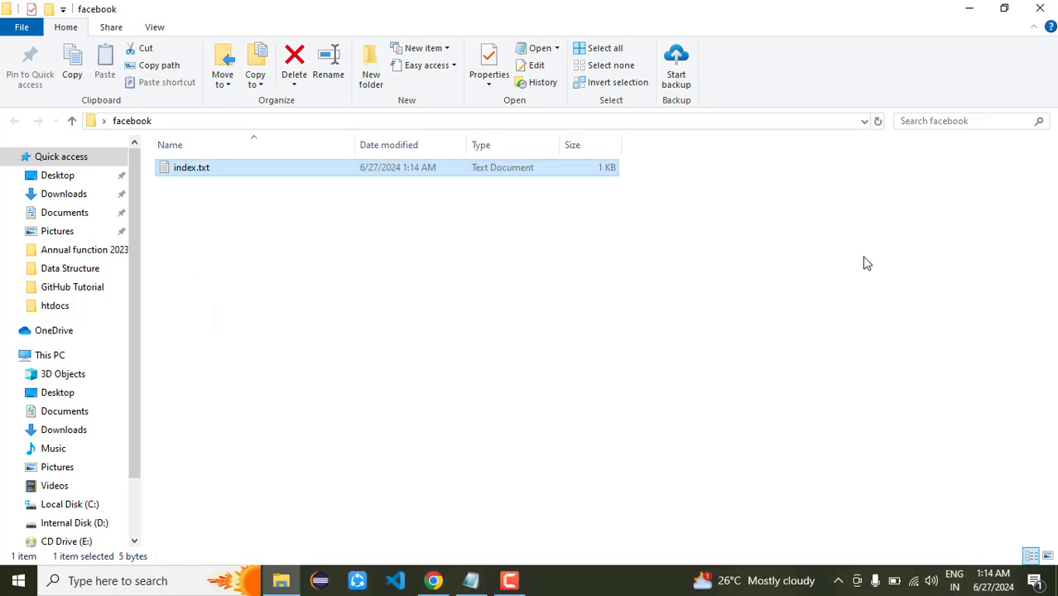
Reopen the facebook folder to check index.txt, then bring the GitHub dashboard back
click(422, 296)
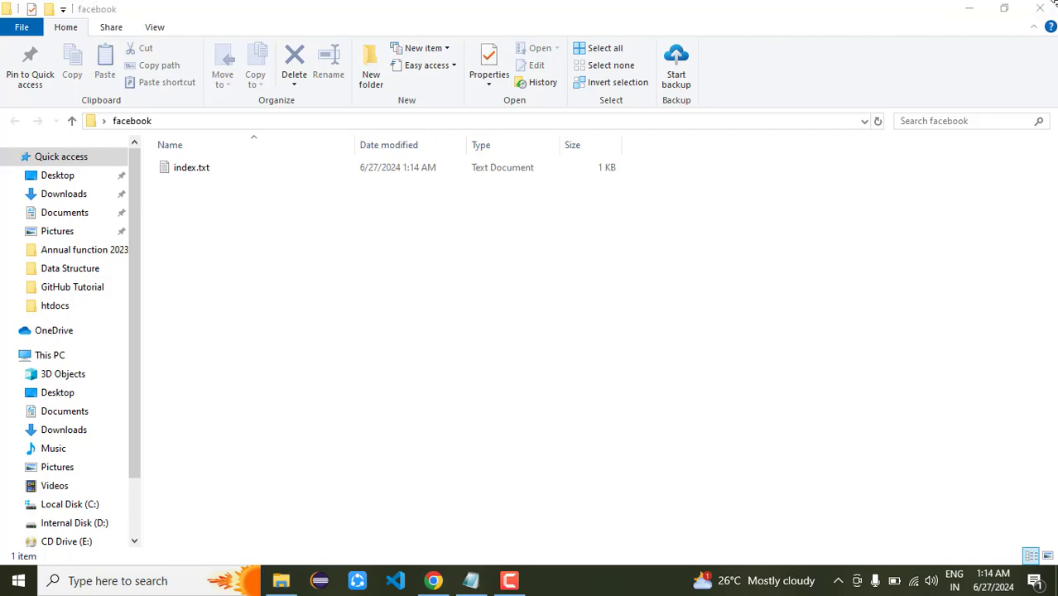
click(1040, 8)
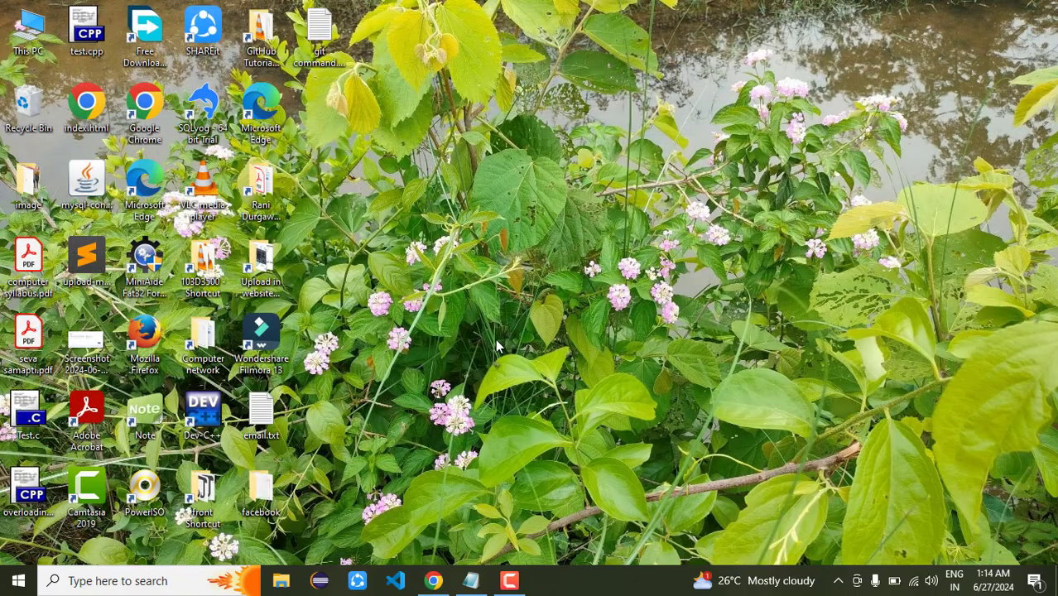
double_click(269, 488)
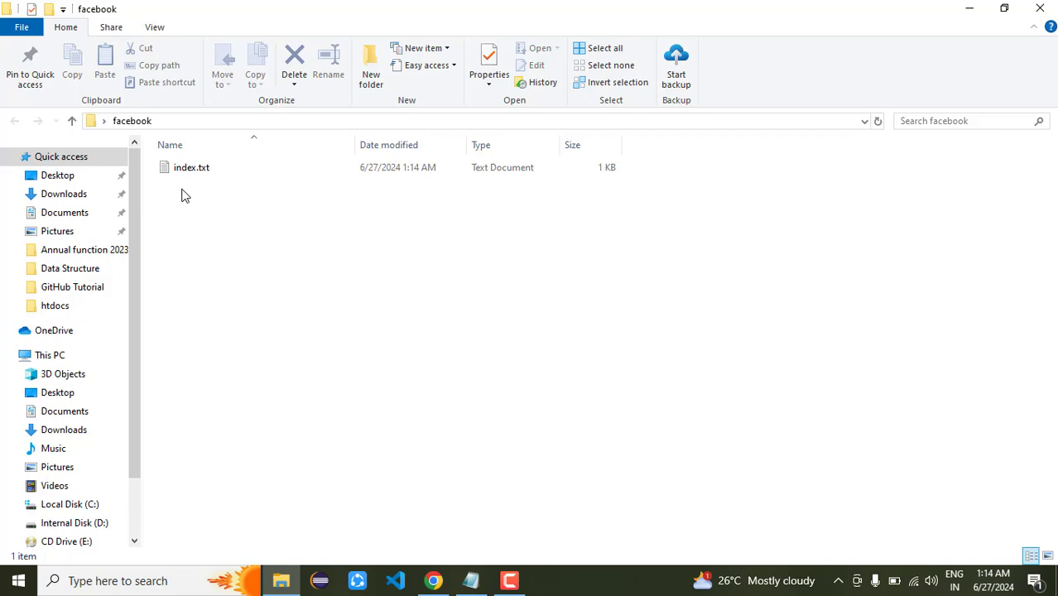
click(210, 167)
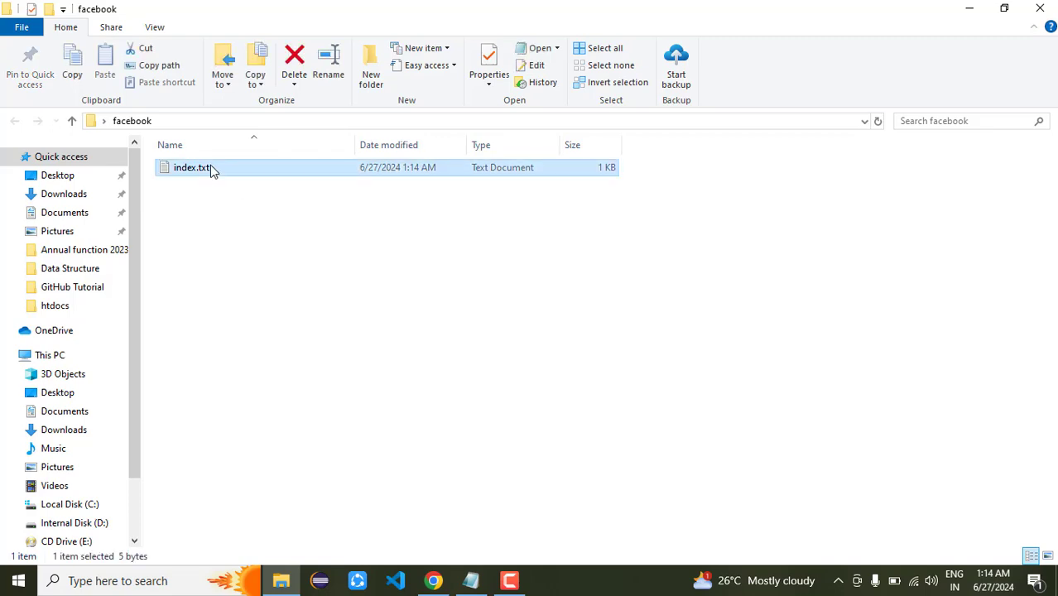
click(289, 204)
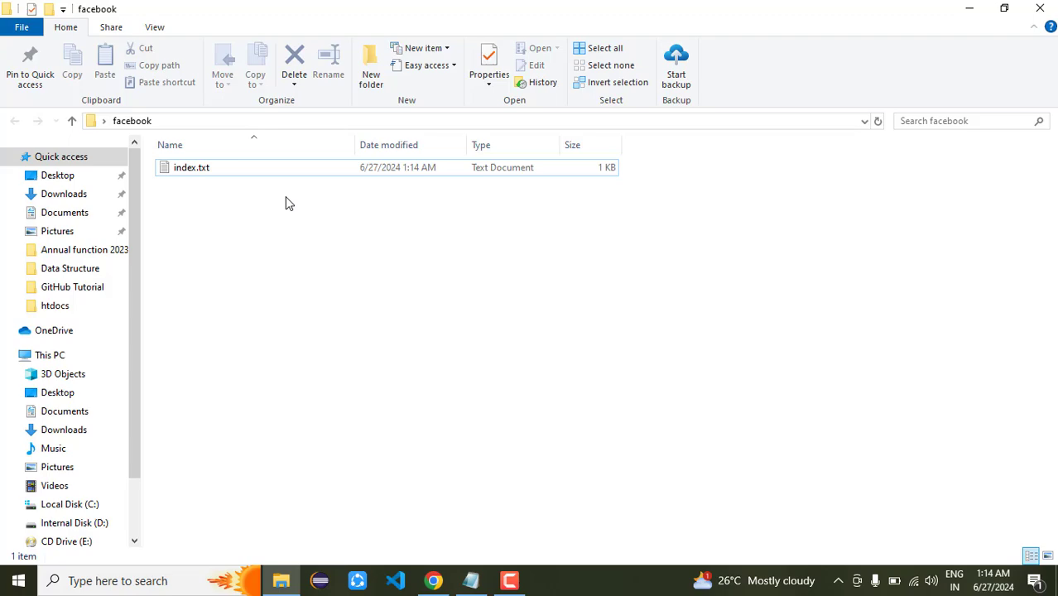
click(433, 580)
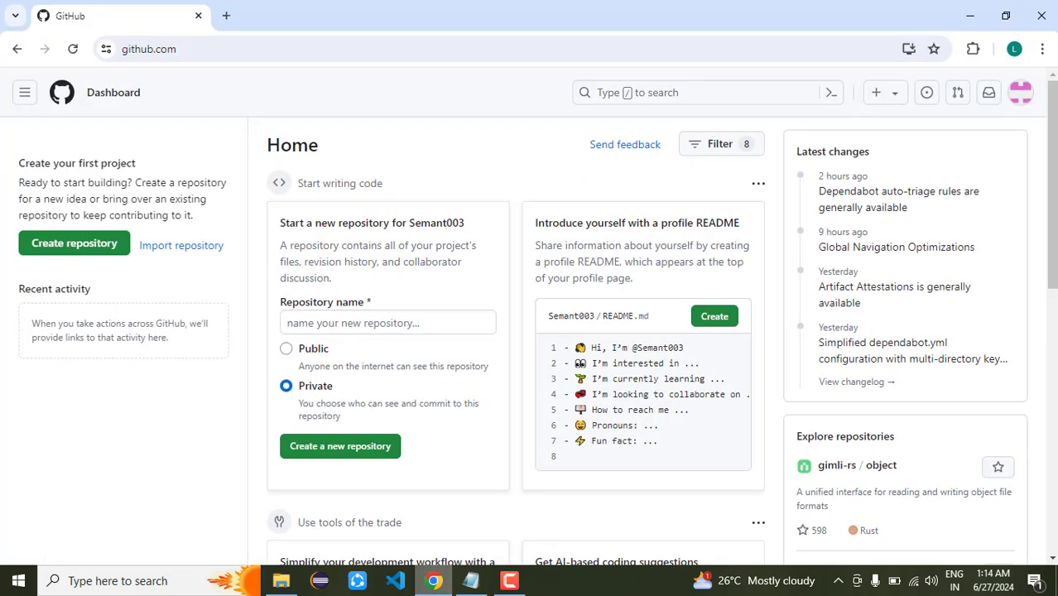
Create a public repository named Test and go to its 'uploading an existing file' page
click(334, 321)
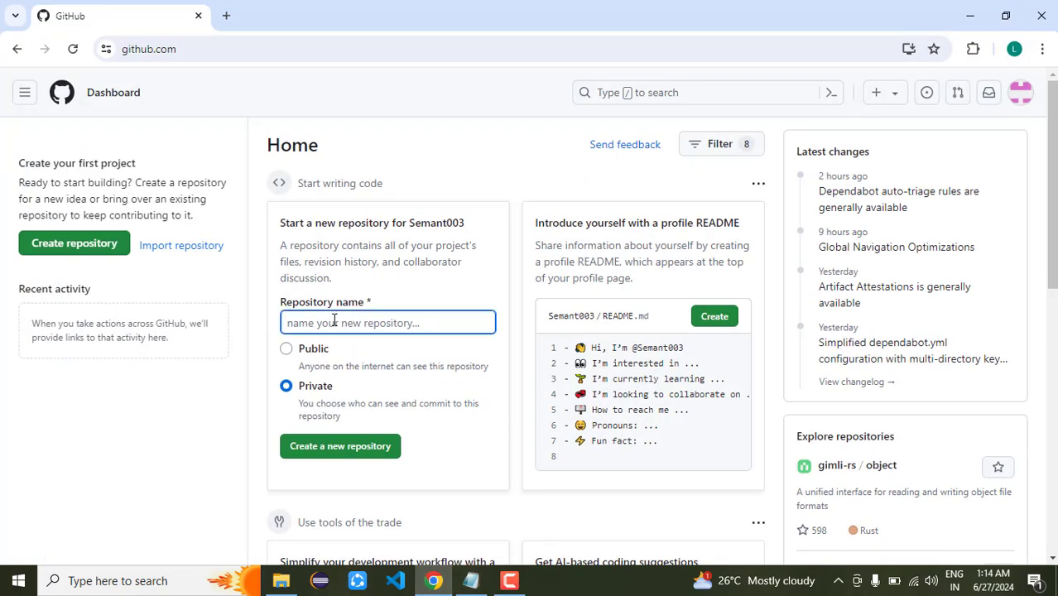
text(Test)
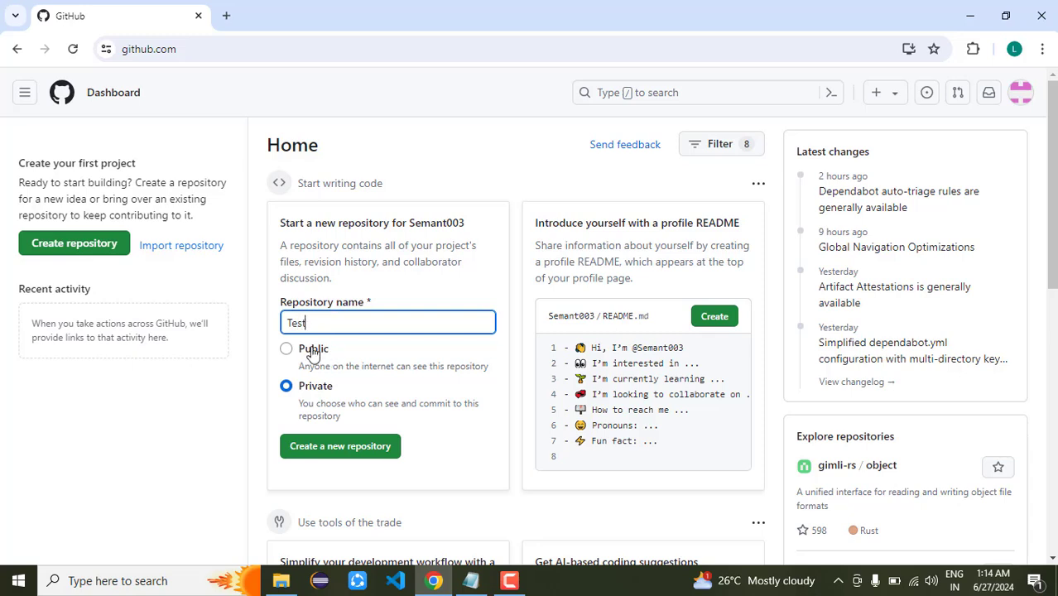
click(313, 364)
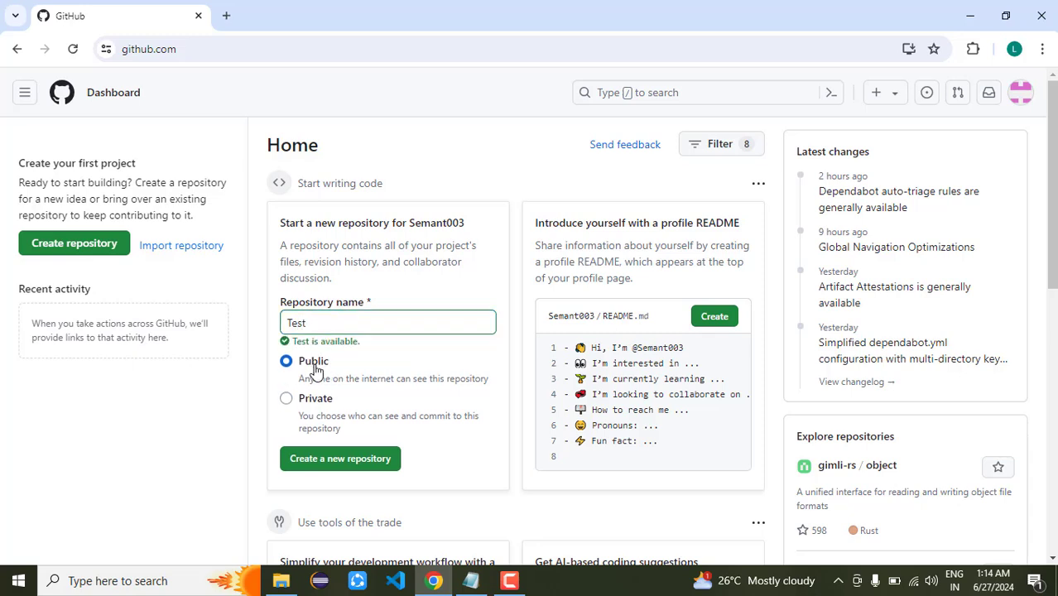
click(348, 461)
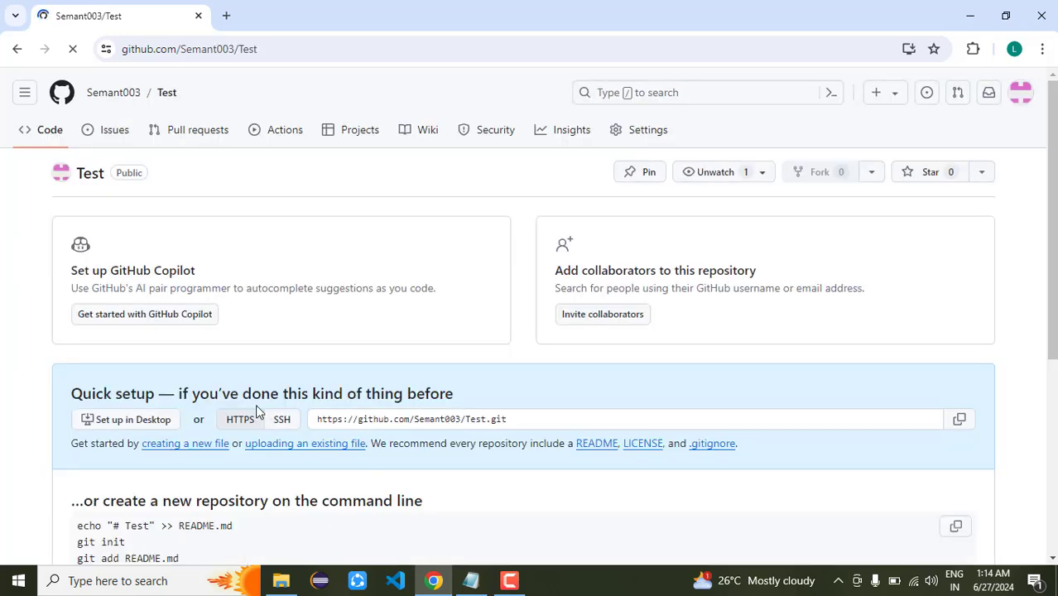
scroll(705, 297, down, 2)
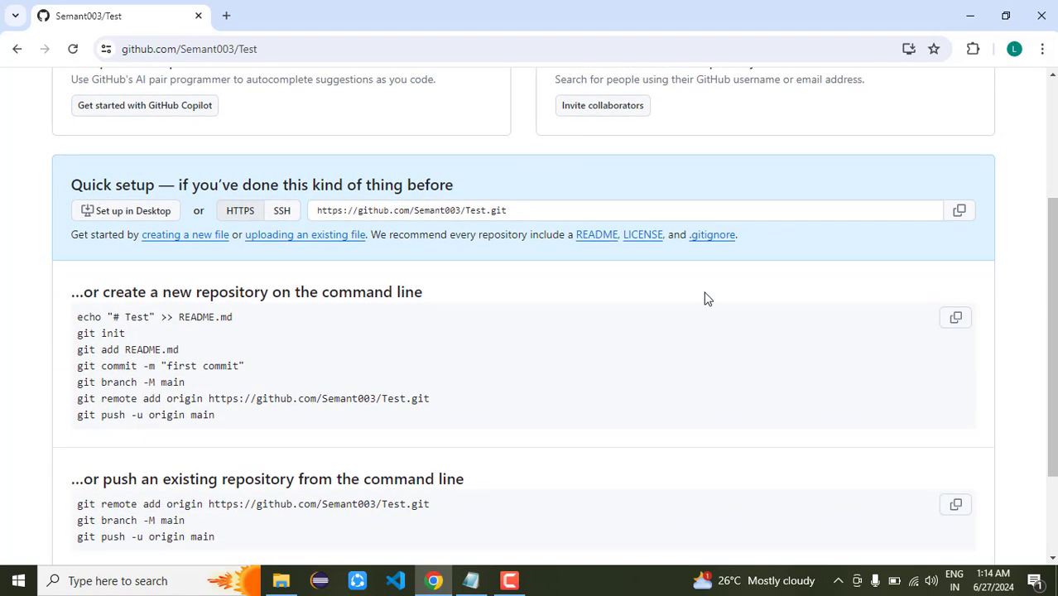
click(280, 243)
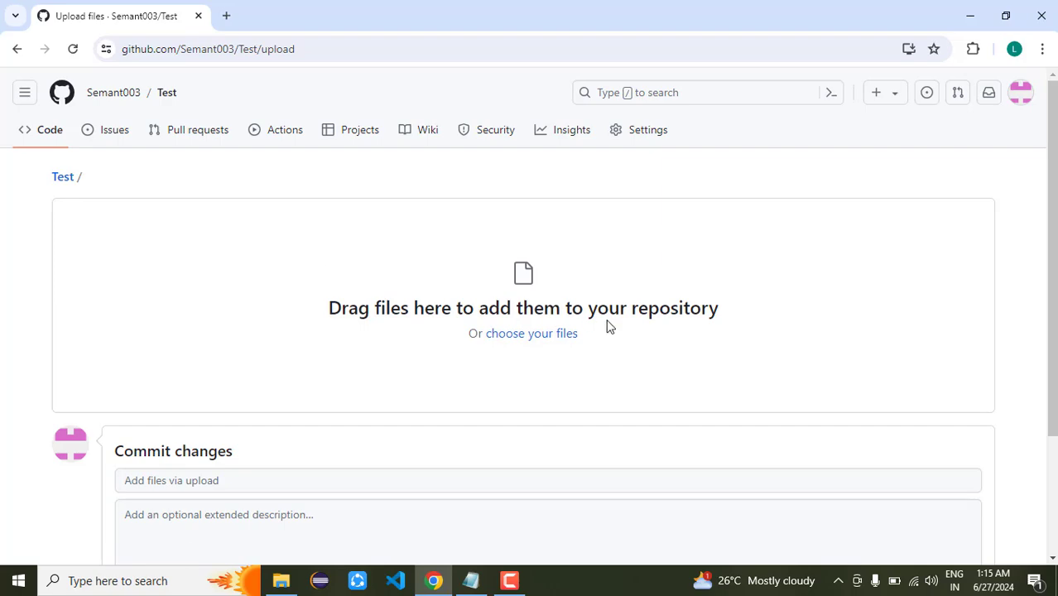
Drag index.txt from the facebook folder onto the Test upload area, then maximize the browser
key(super+Right)
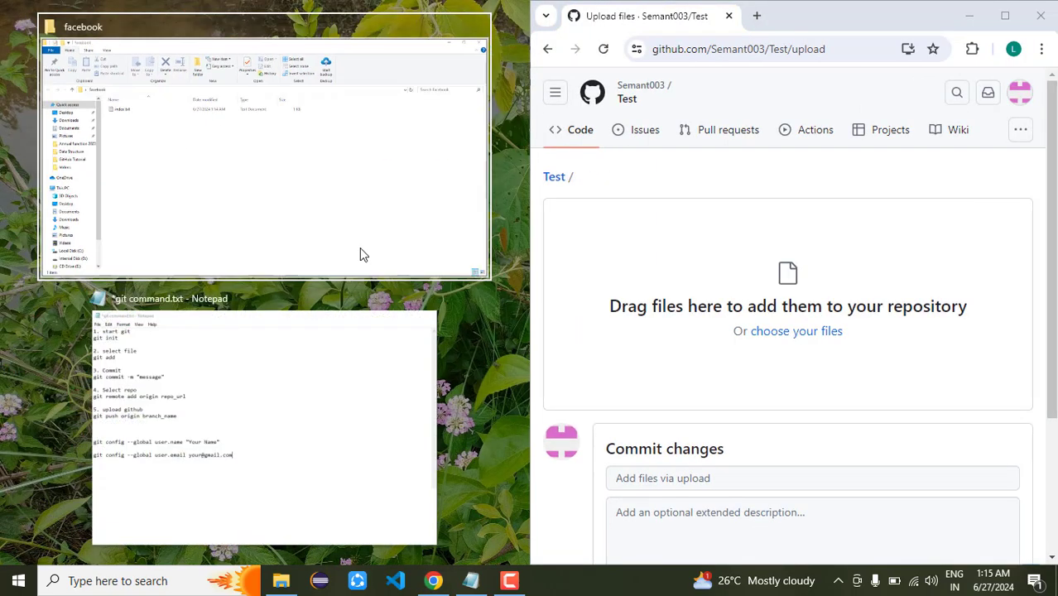
click(196, 192)
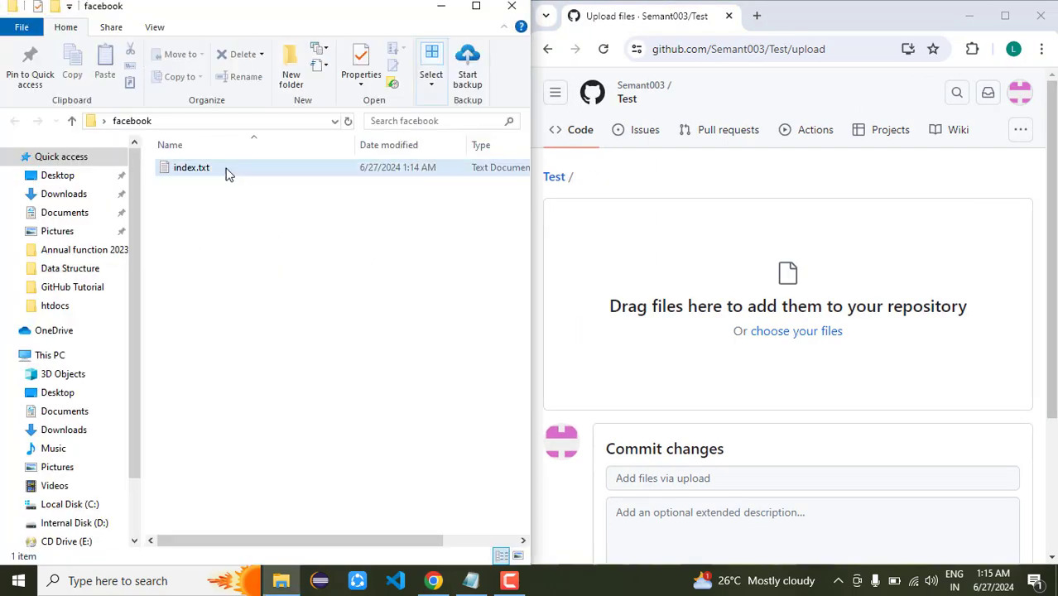
drag(222, 170, 740, 354)
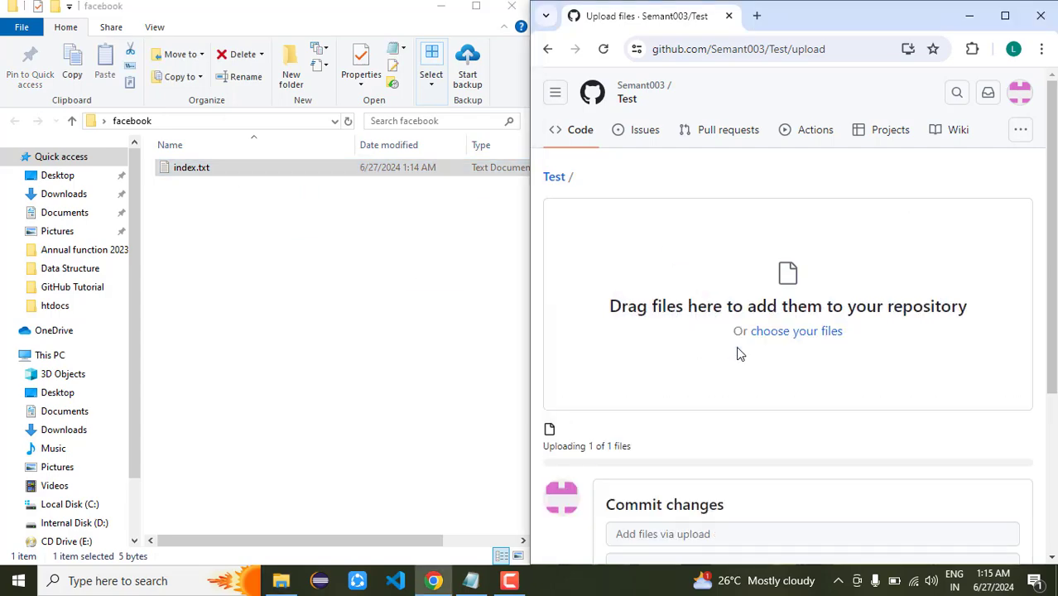
click(514, 10)
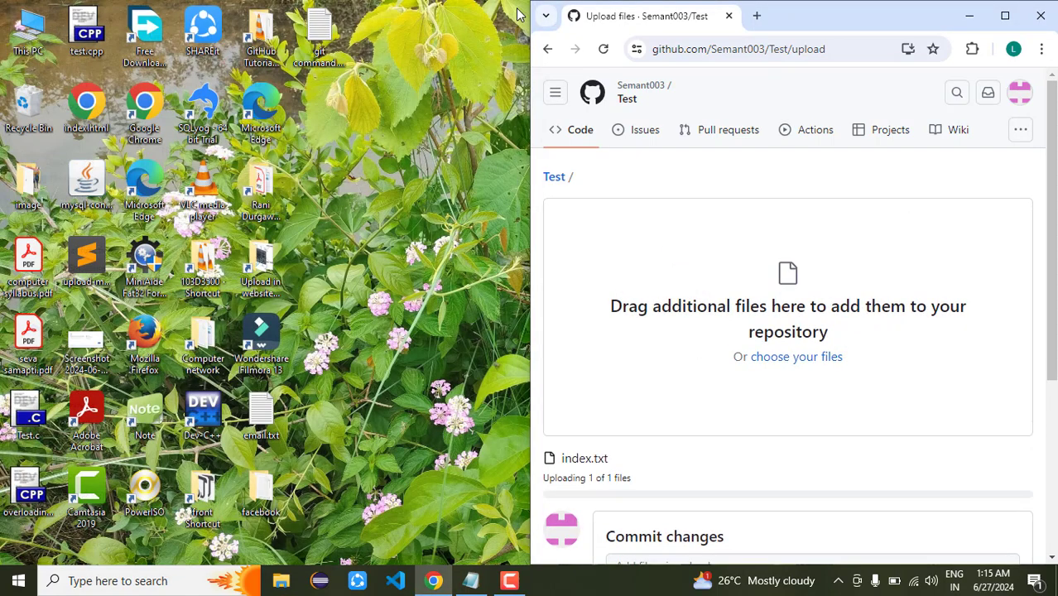
click(998, 20)
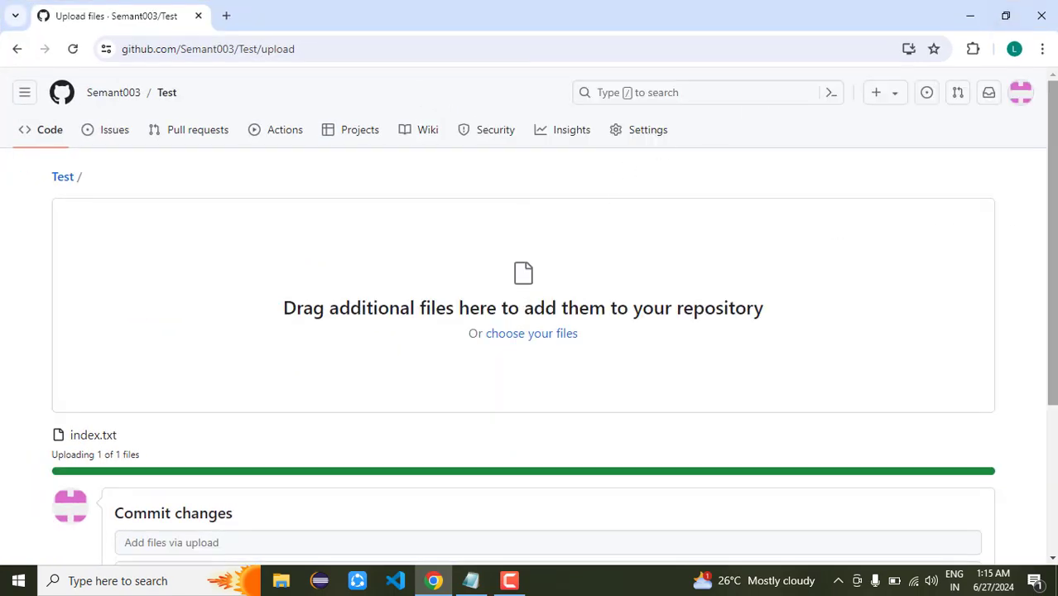
Commit the uploaded index.txt to Test with the message 'swd'
scroll(530, 315, down, 3)
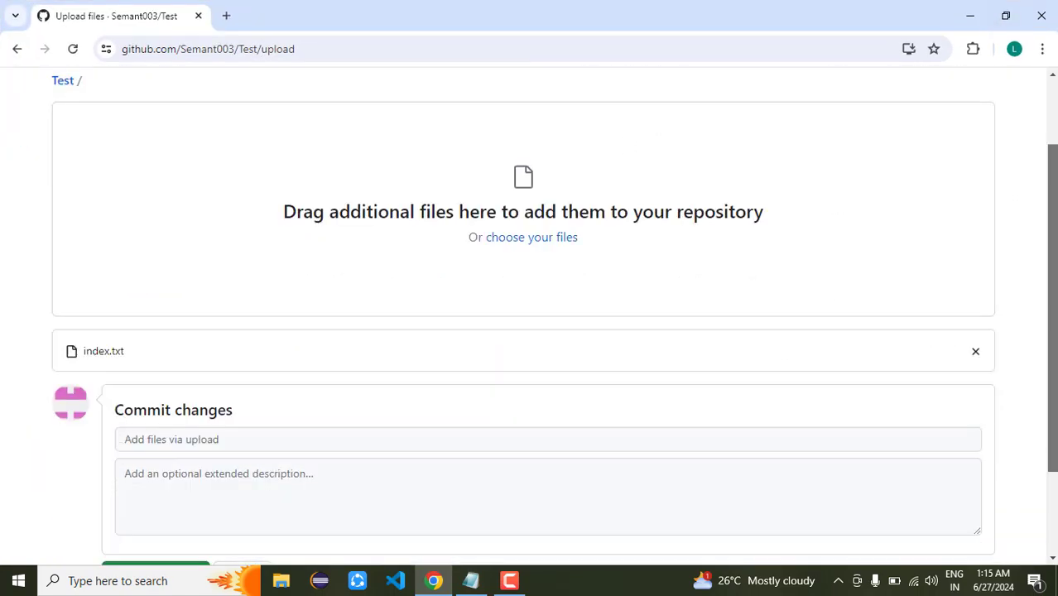
click(266, 346)
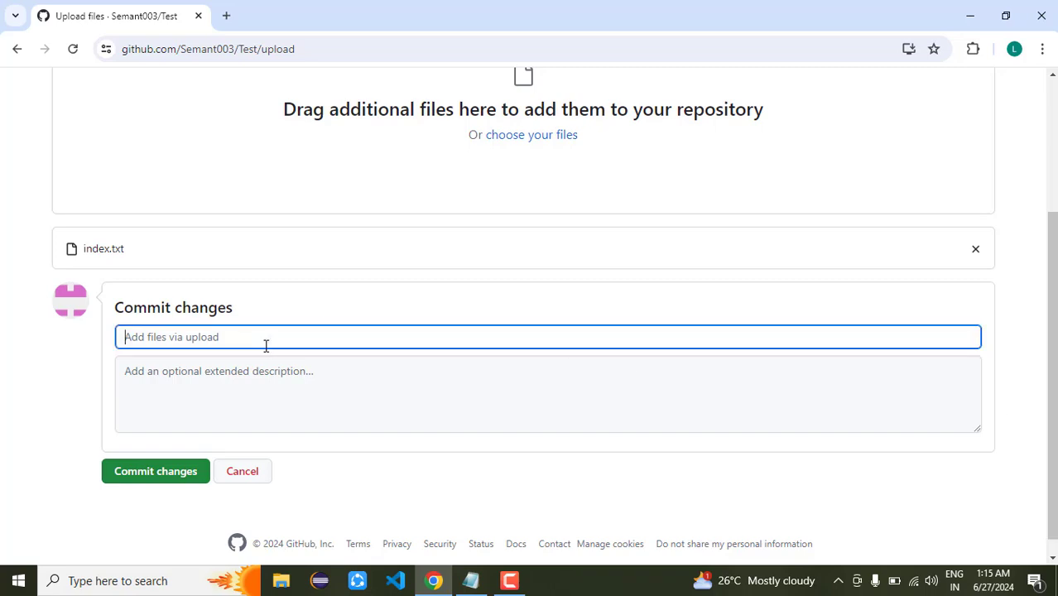
click(274, 387)
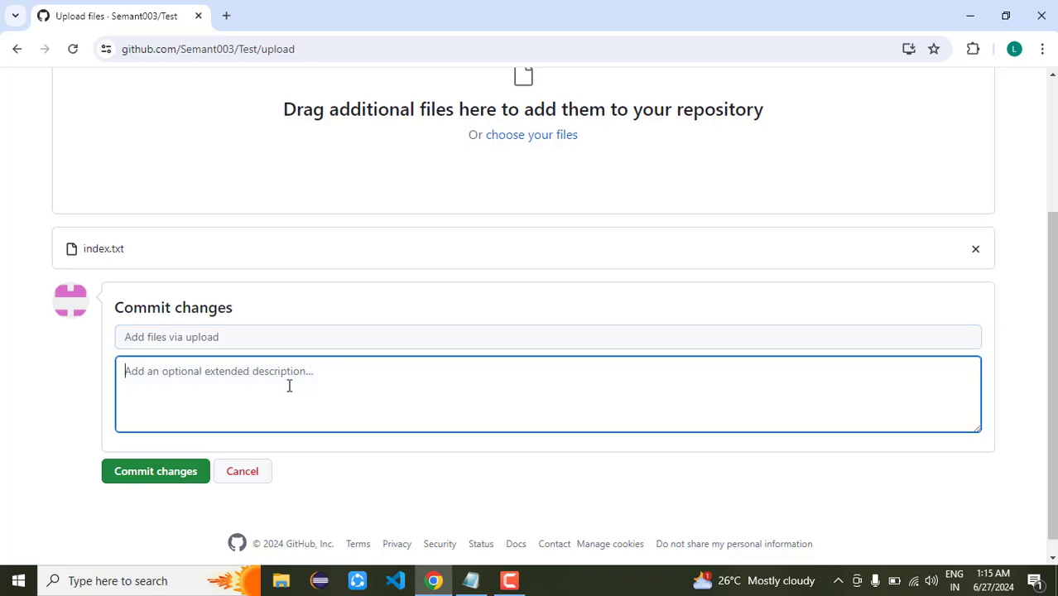
click(261, 339)
text(swd)
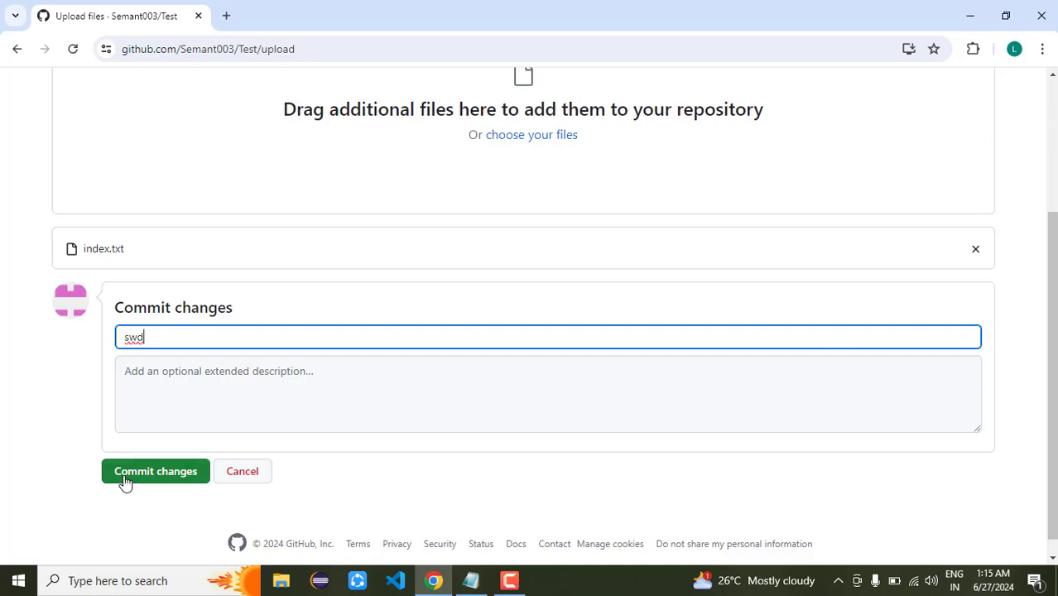
click(126, 480)
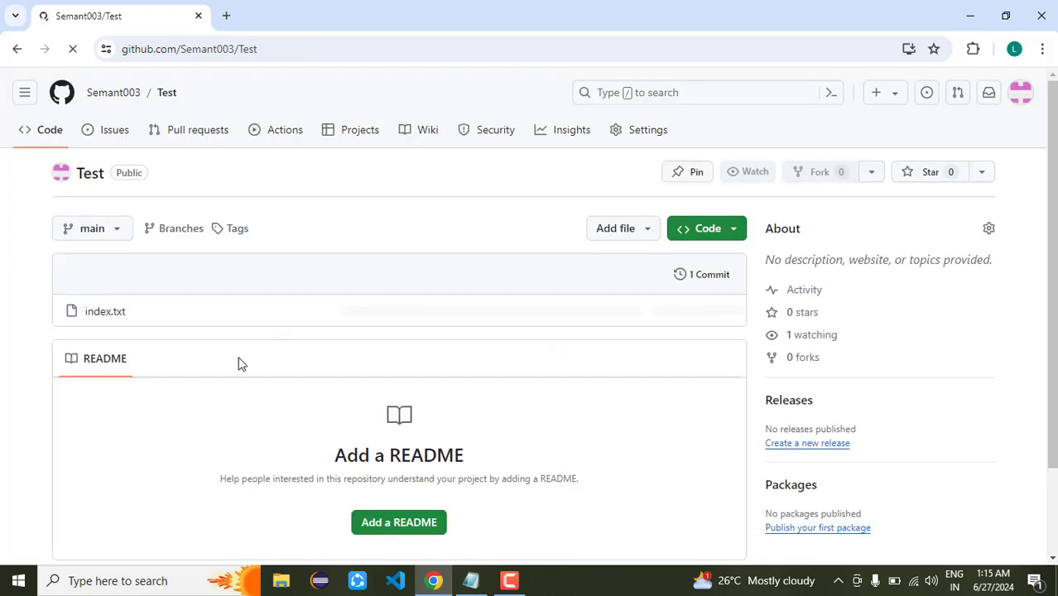
click(114, 316)
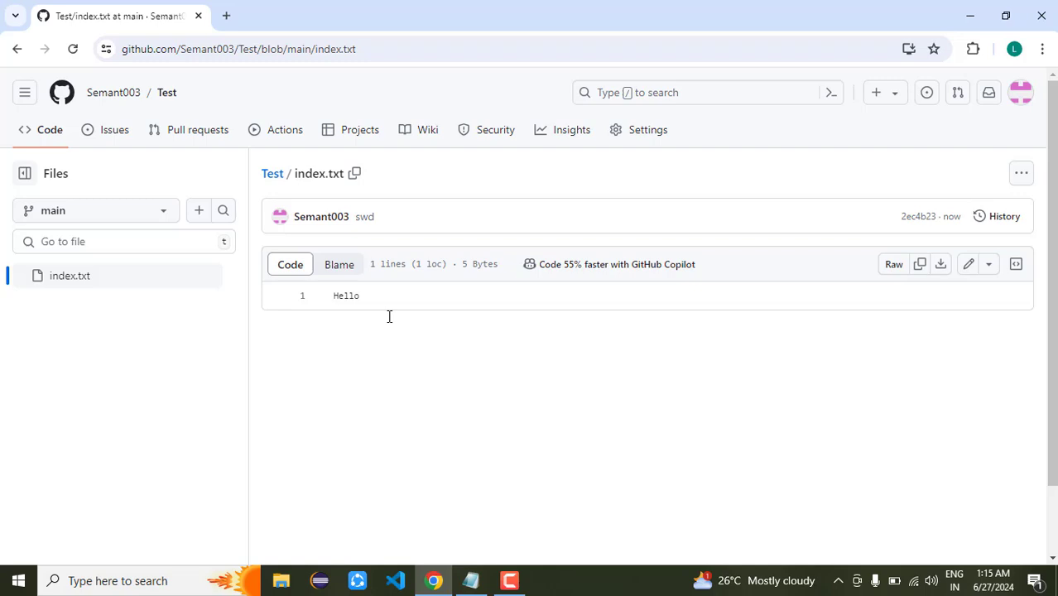
click(272, 182)
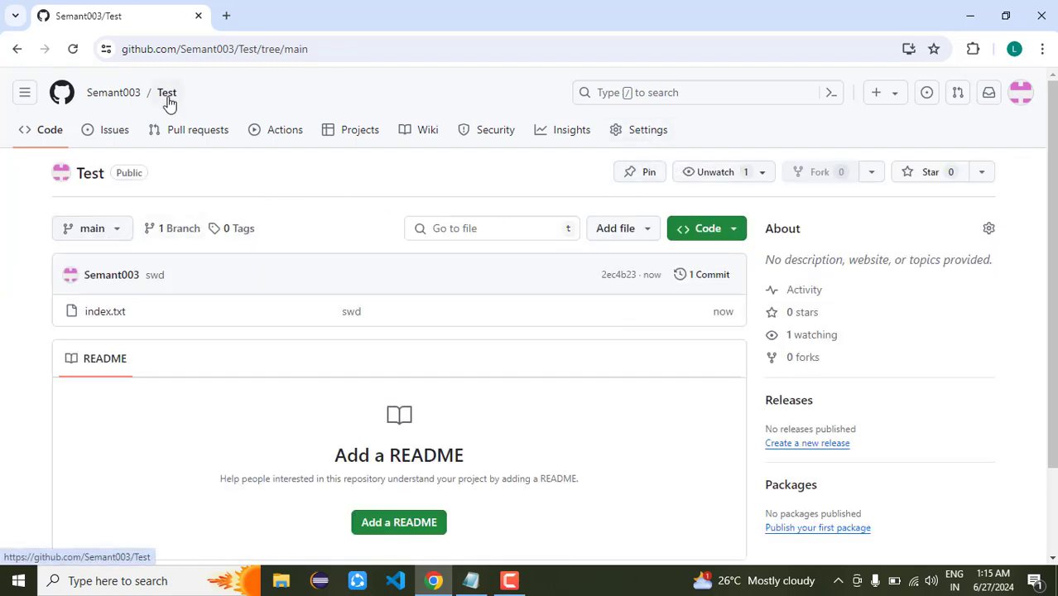
Delete the Test repository from its Settings Danger Zone, confirming with the repository name
click(632, 135)
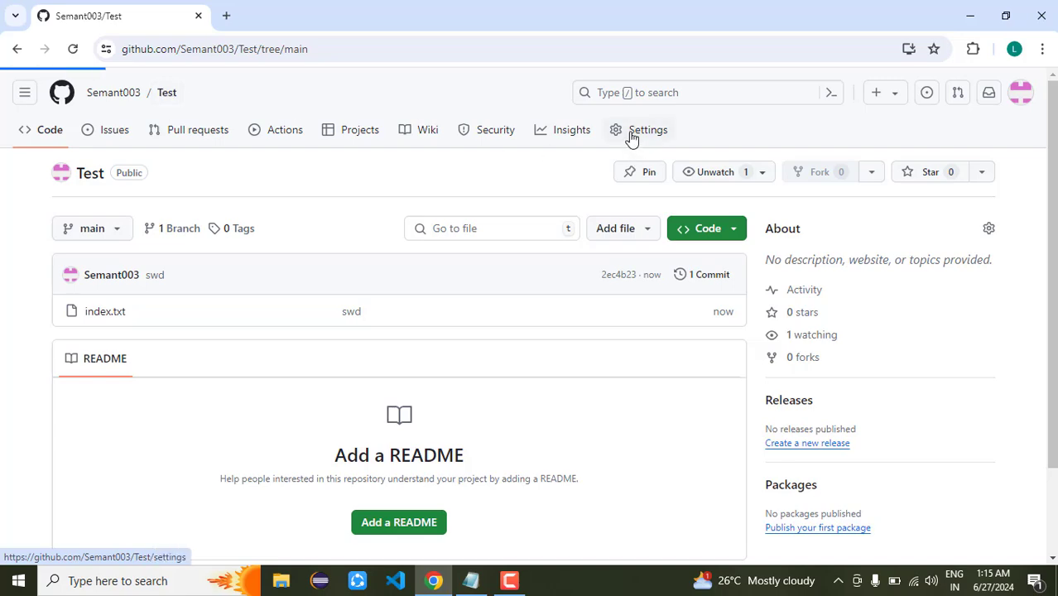
scroll(596, 315, down, 20)
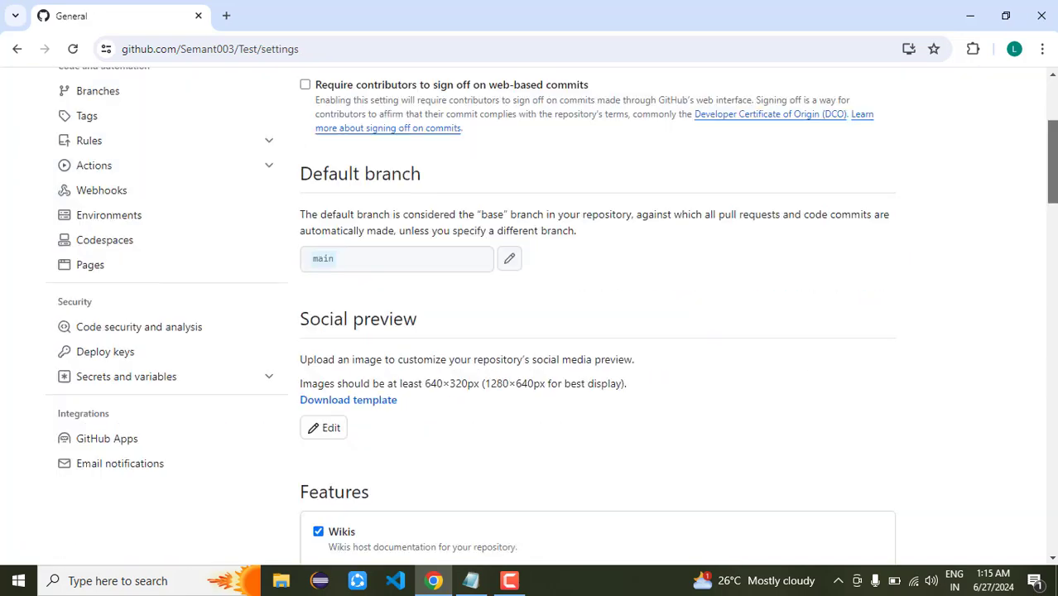
scroll(596, 315, down, 3)
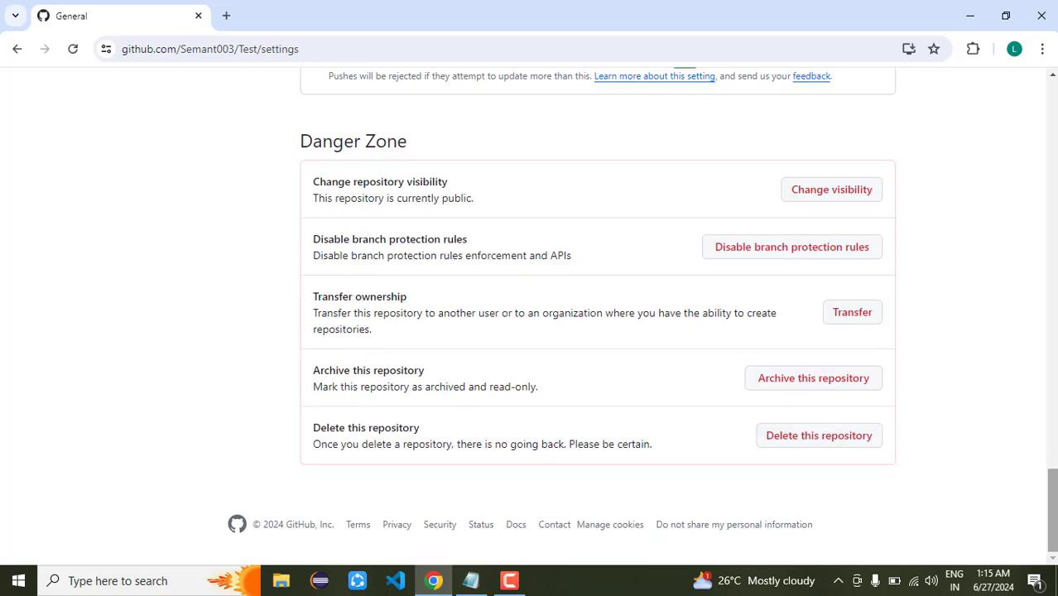
click(824, 439)
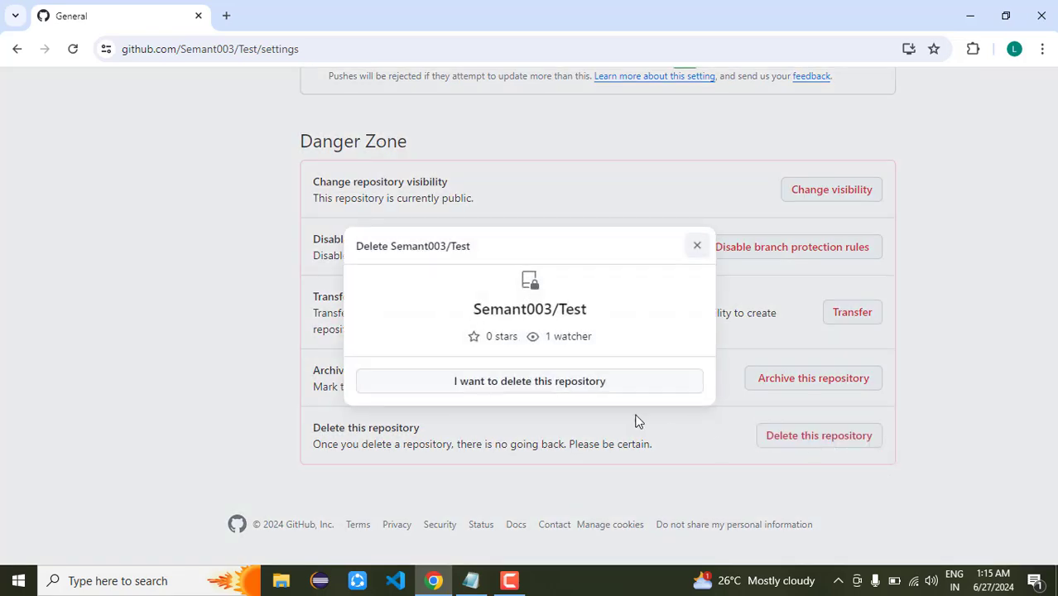
click(500, 384)
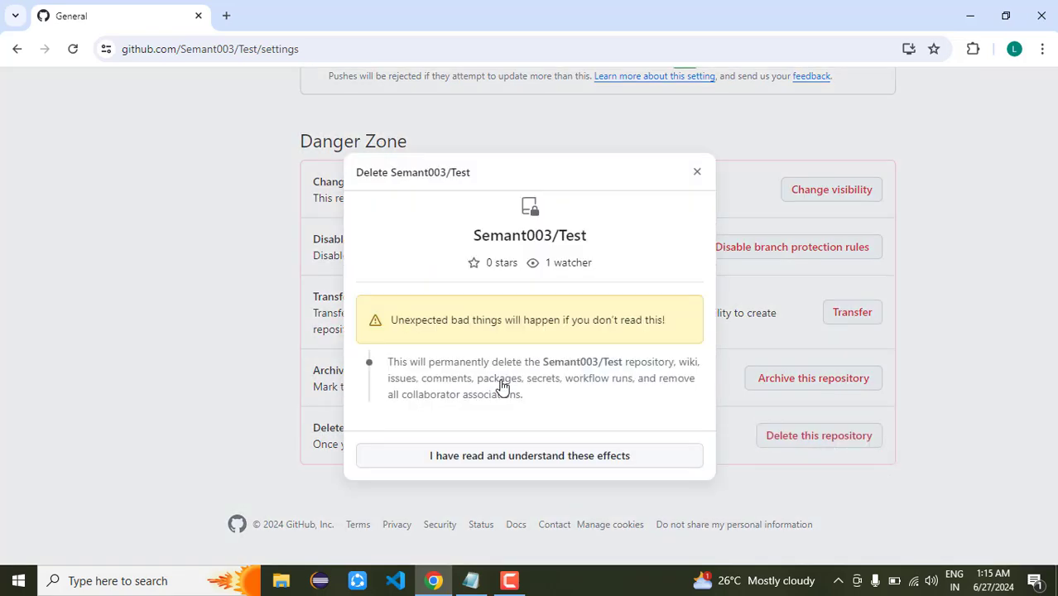
click(496, 456)
click(411, 383)
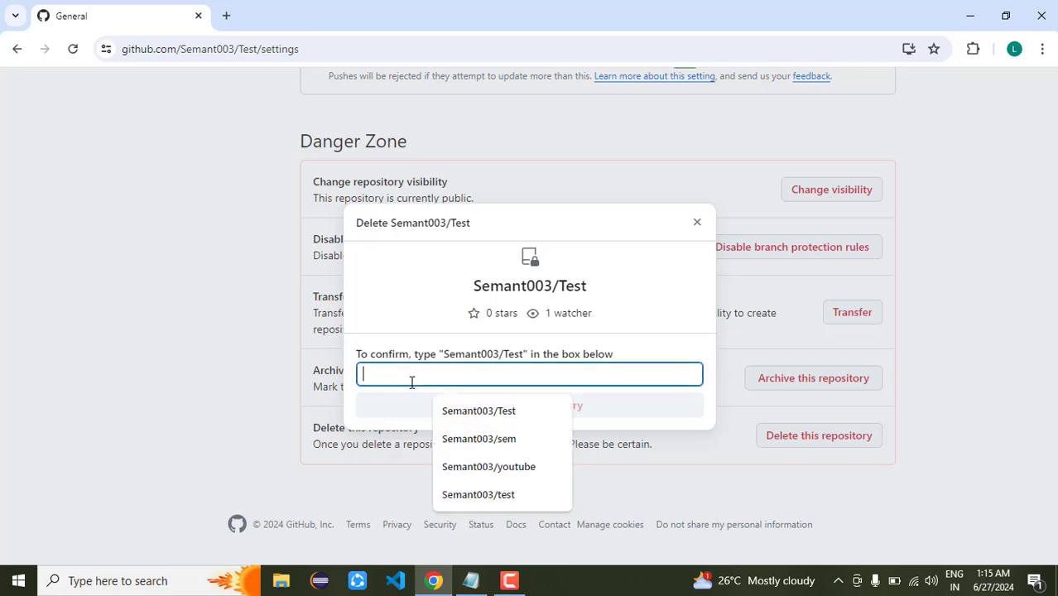
click(463, 408)
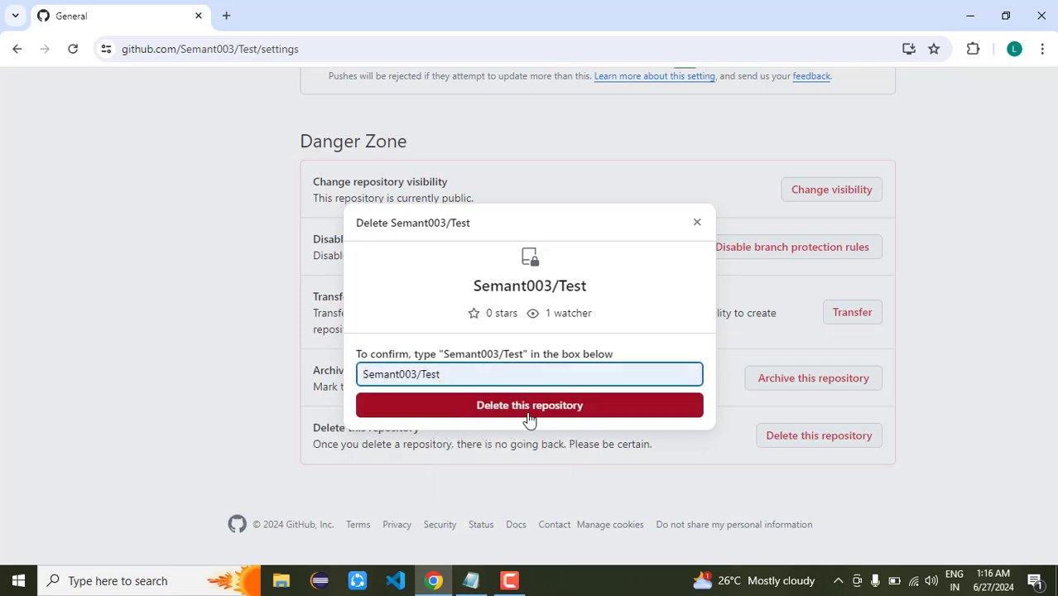
click(532, 414)
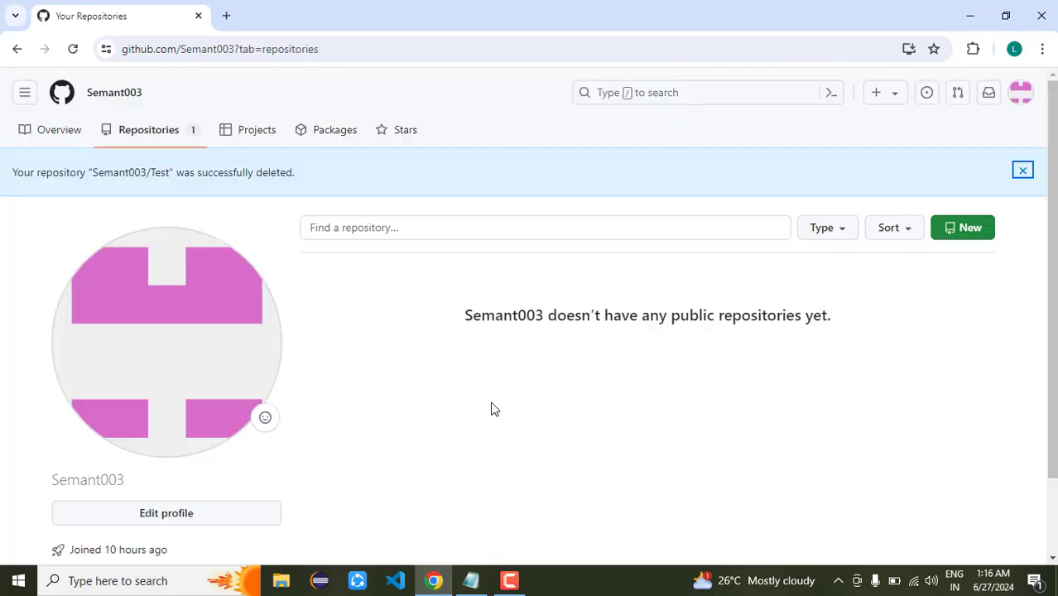
Start a new repository and name it facebook
click(170, 131)
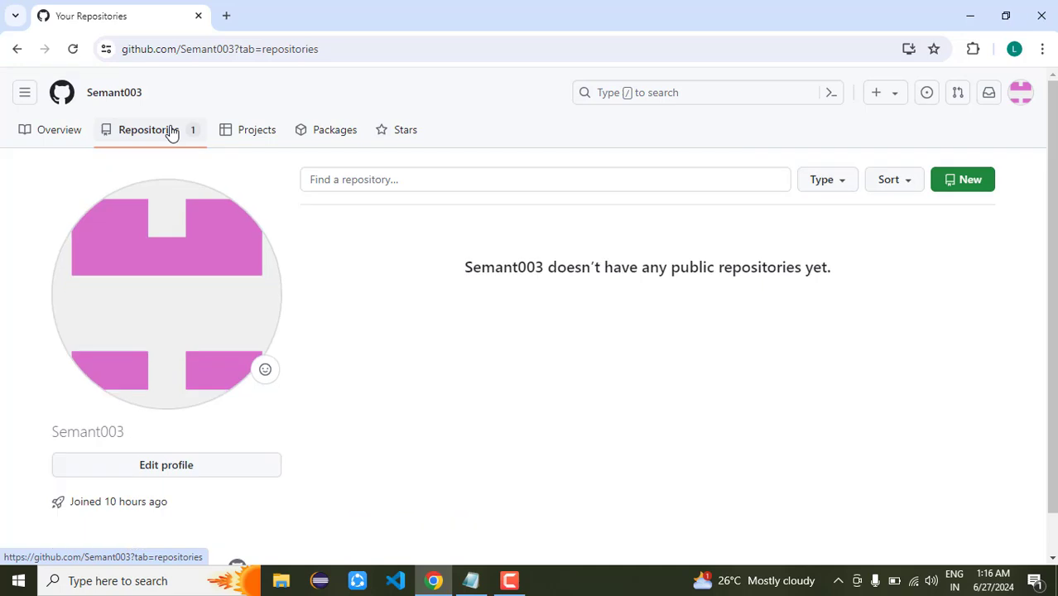
click(954, 181)
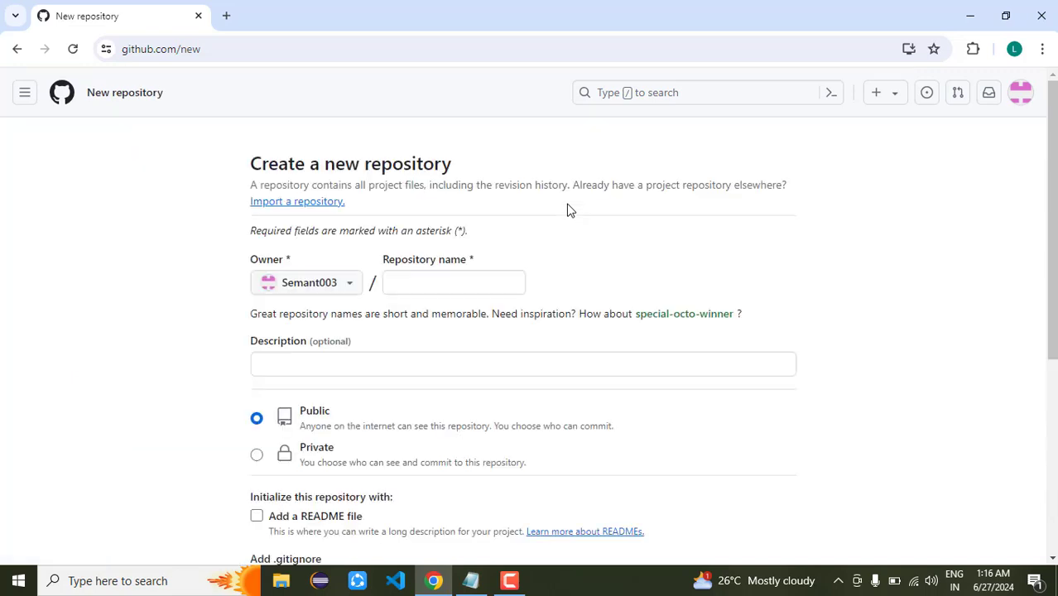
click(413, 278)
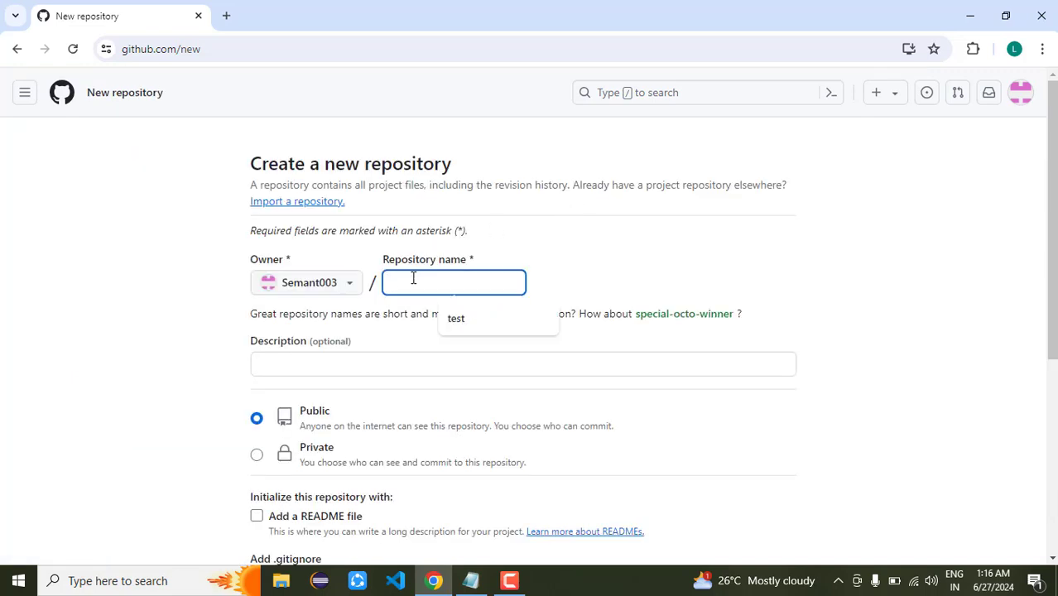
text(Youtube)
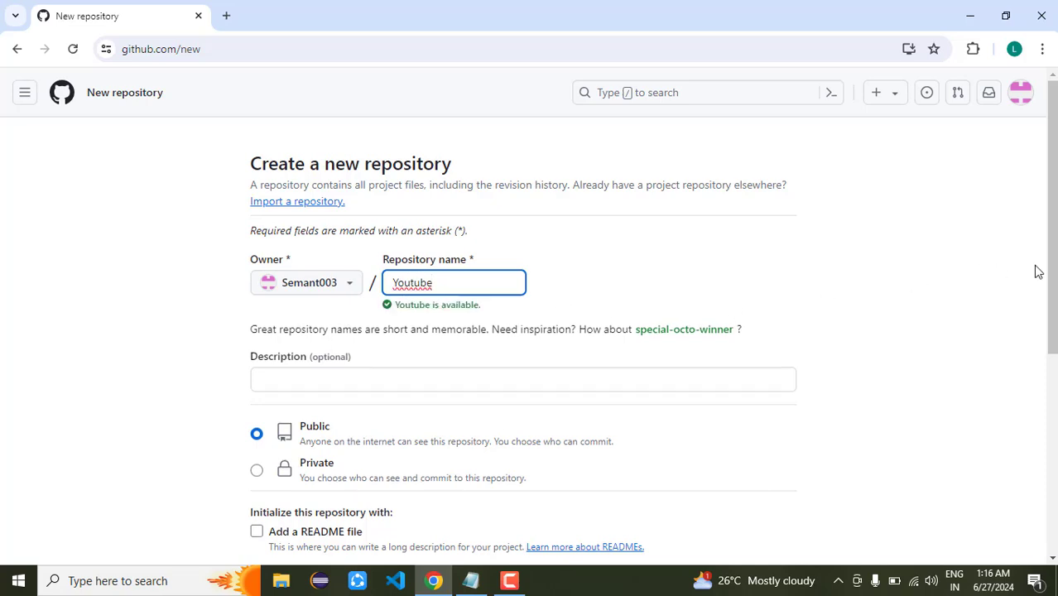
key(BackSpace)
key(BackSpace)
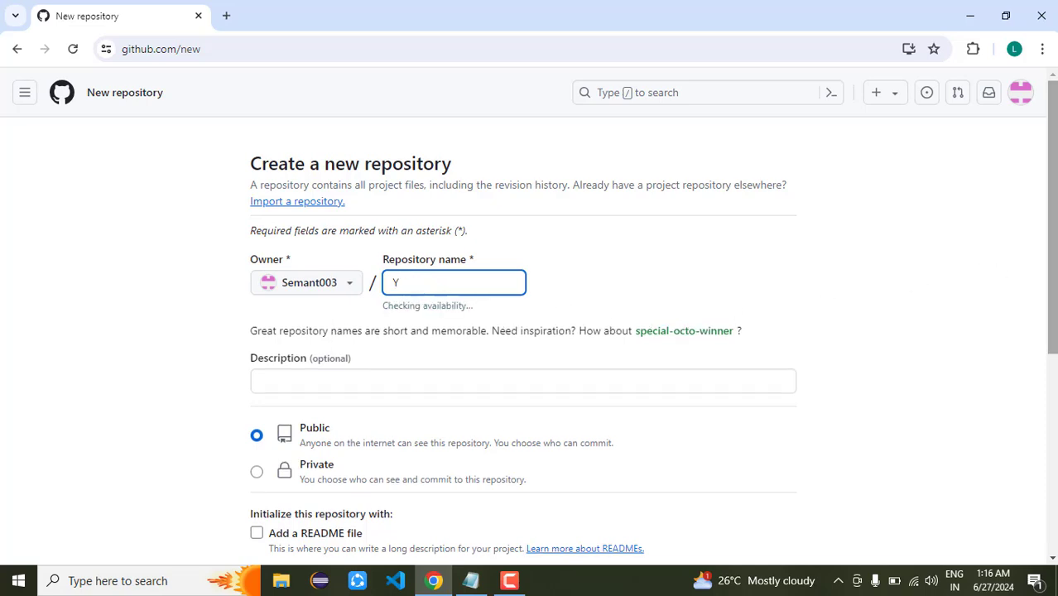
key(BackSpace)
text(facebook)
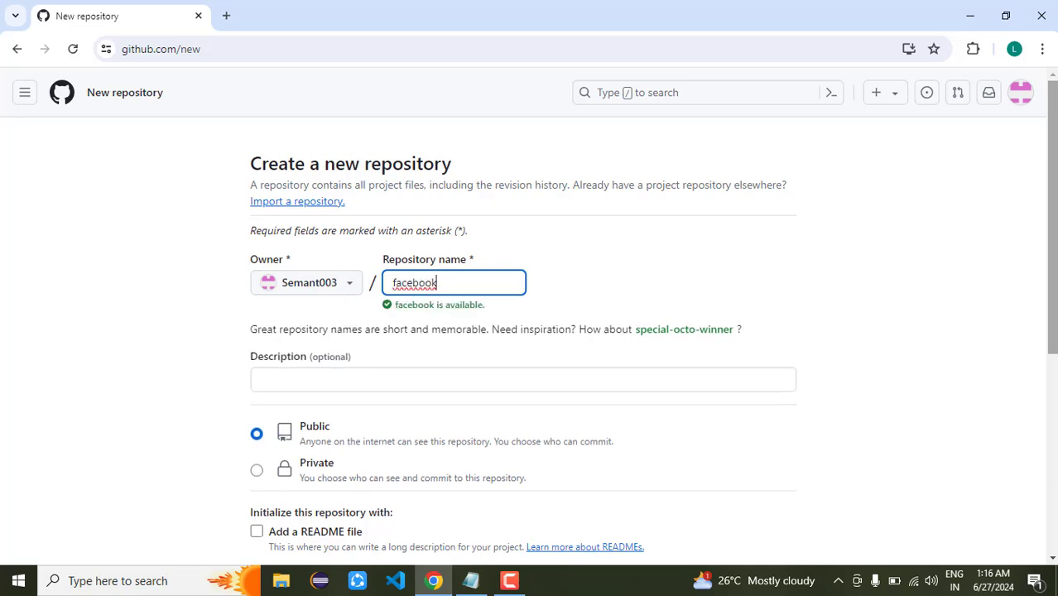
Tick 'Add a README file' and create the public facebook repository
scroll(529, 331, down, 2)
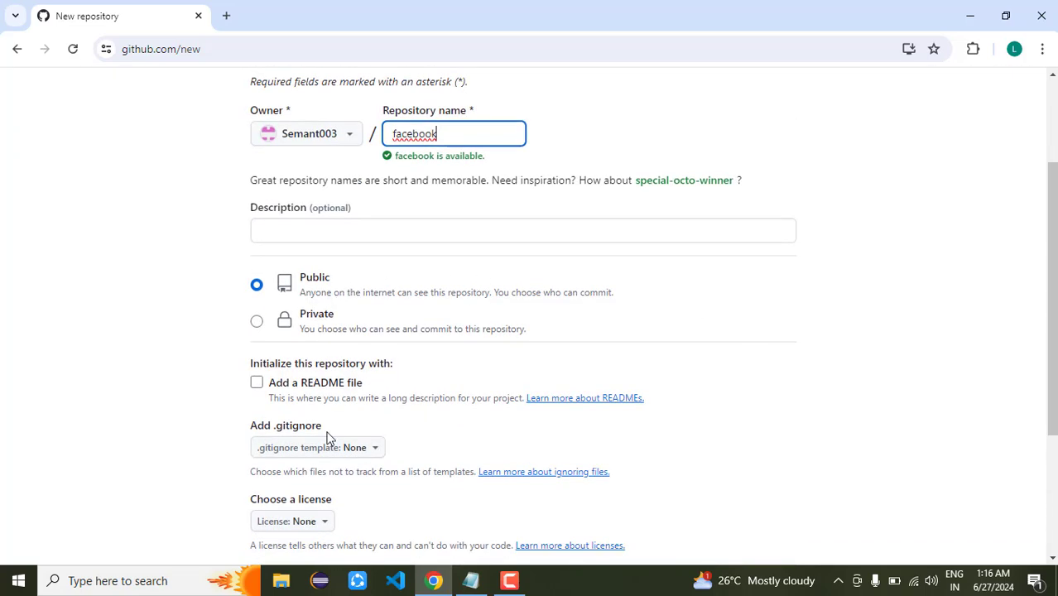
scroll(769, 347, down, 1)
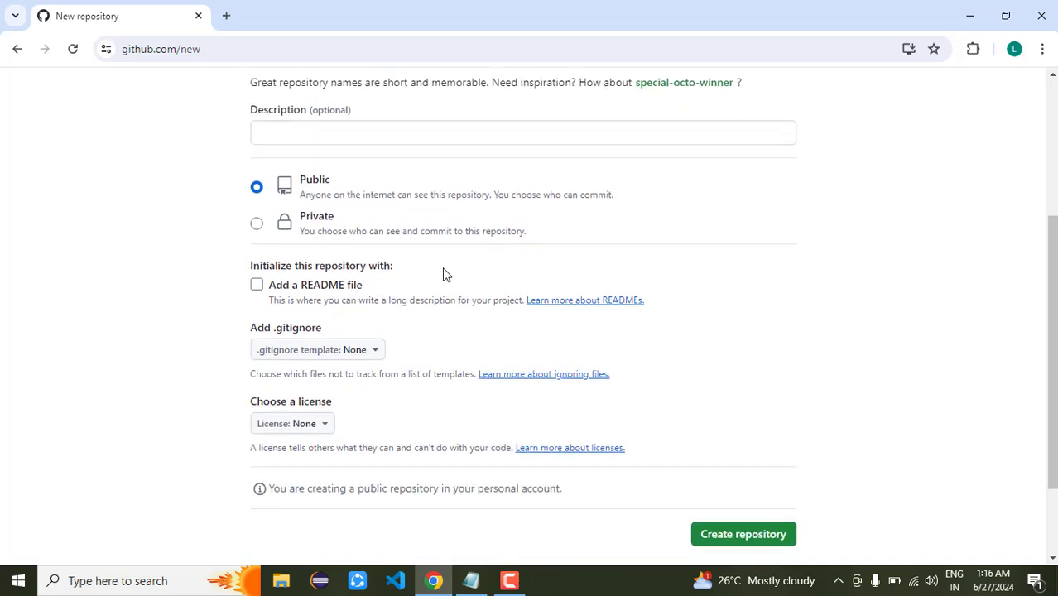
click(328, 290)
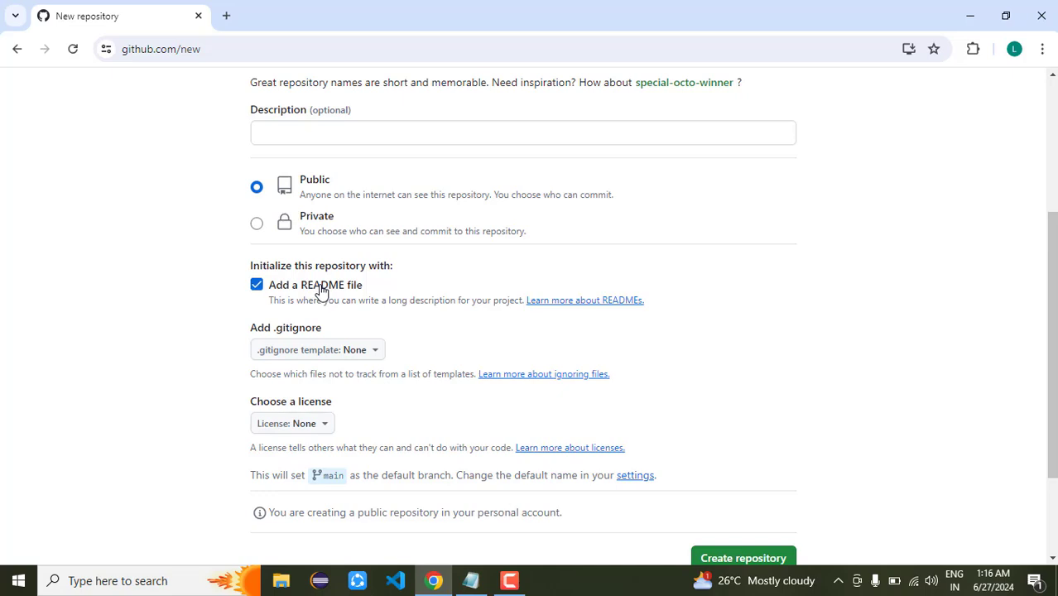
click(322, 290)
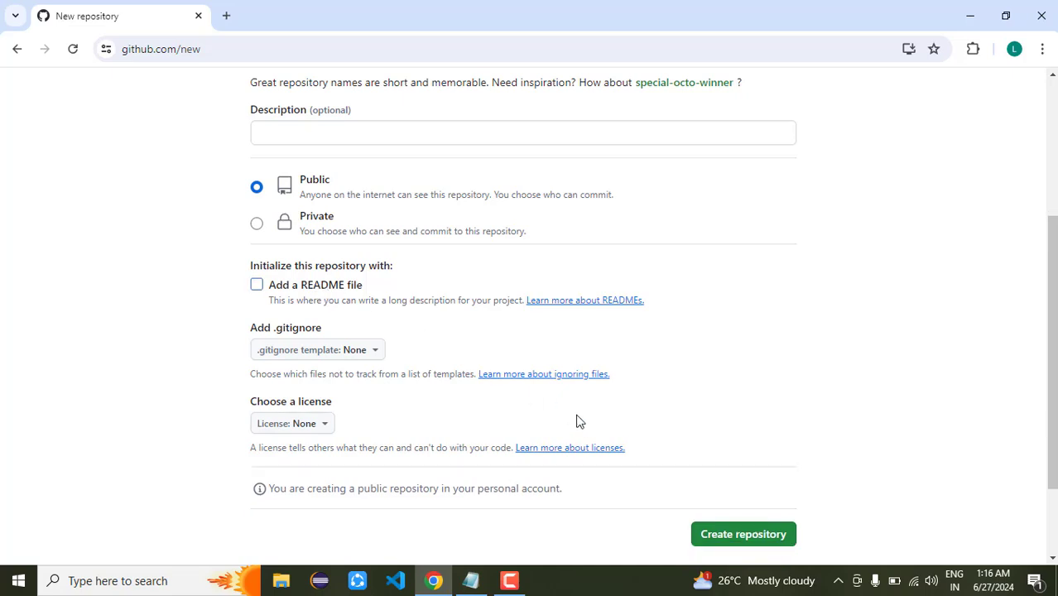
click(319, 292)
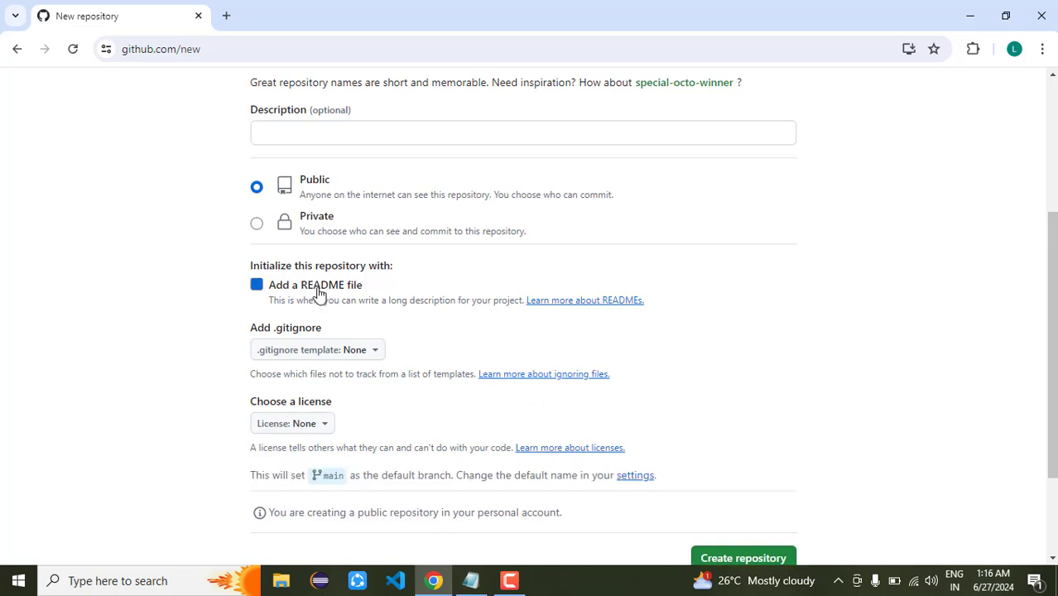
click(744, 559)
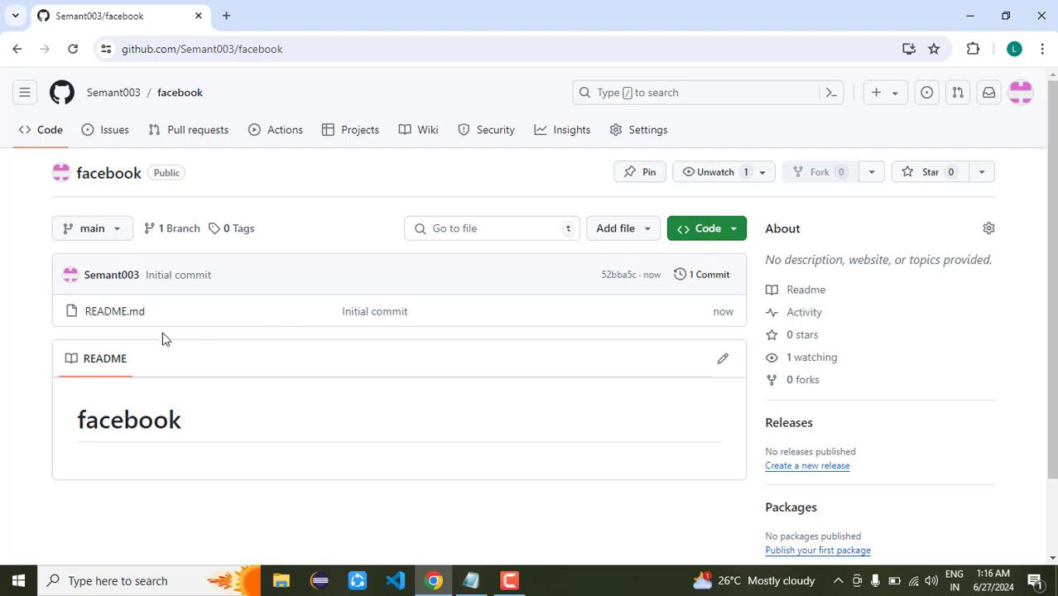
View README.md, return to the facebook repository home, and minimize the browser
click(123, 316)
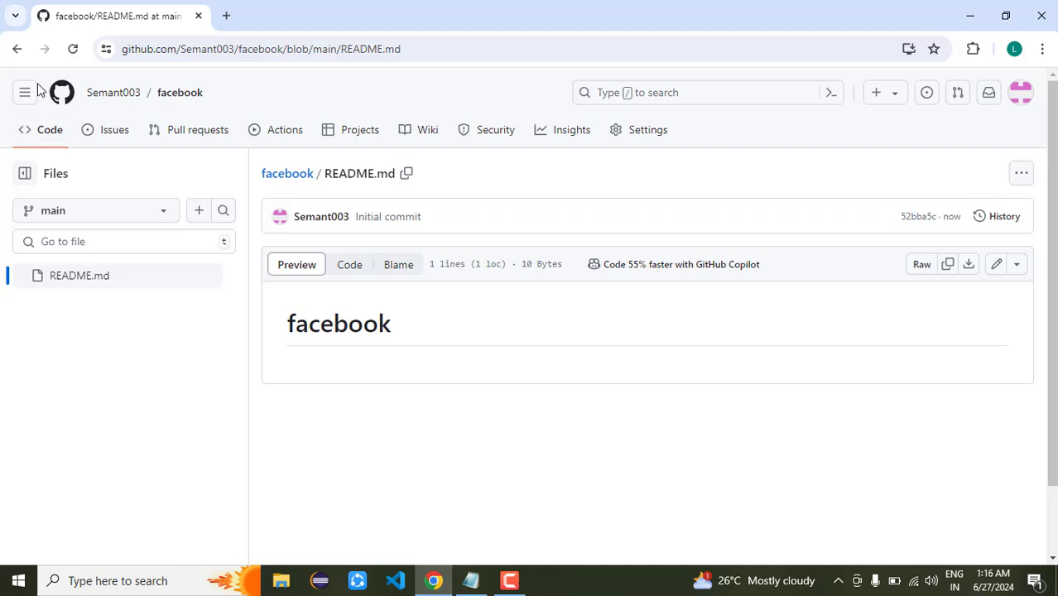
click(17, 52)
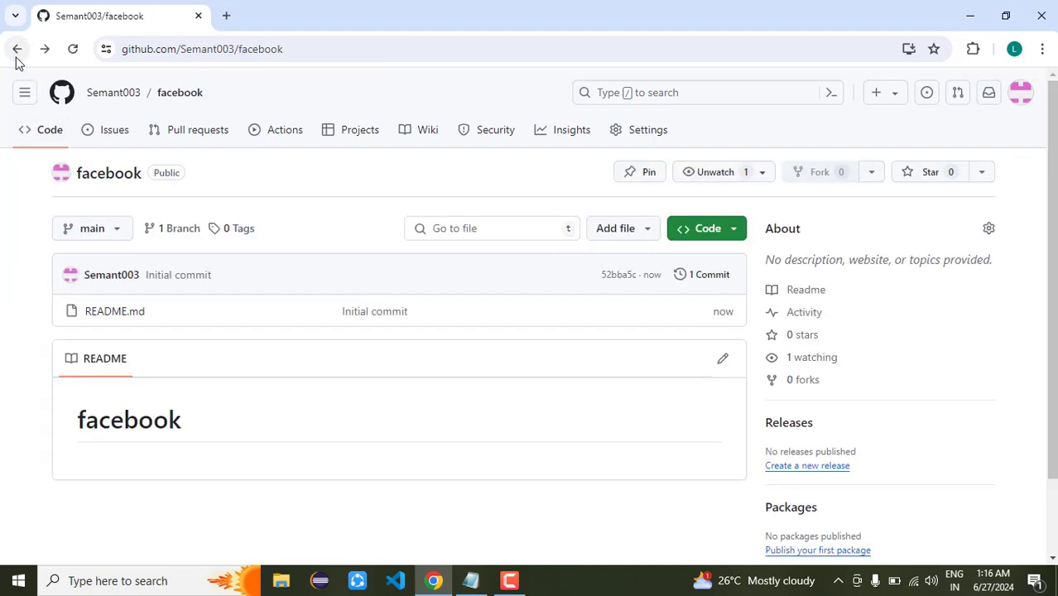
click(970, 16)
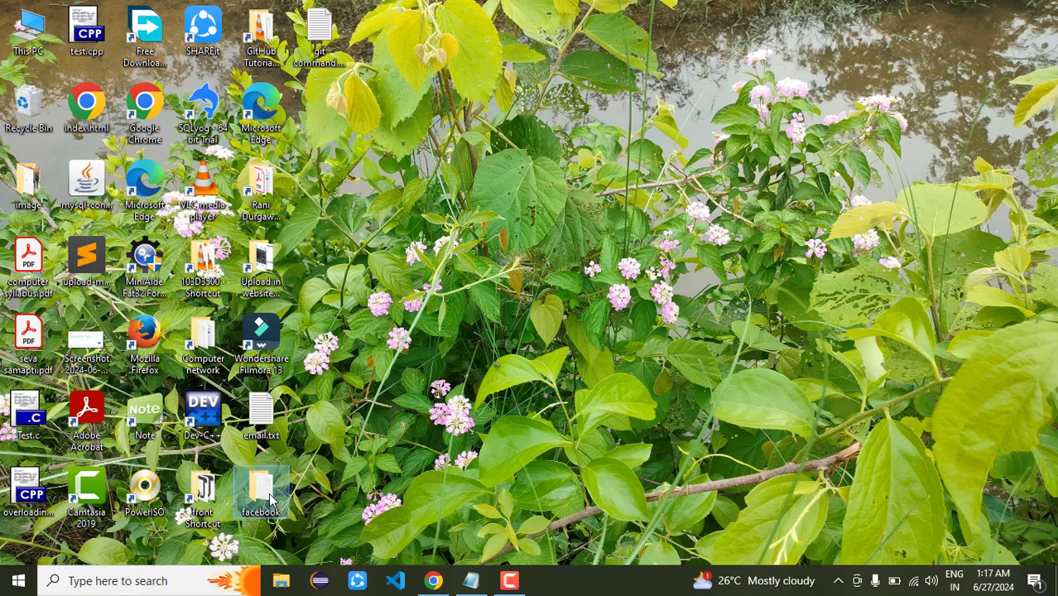
click(433, 581)
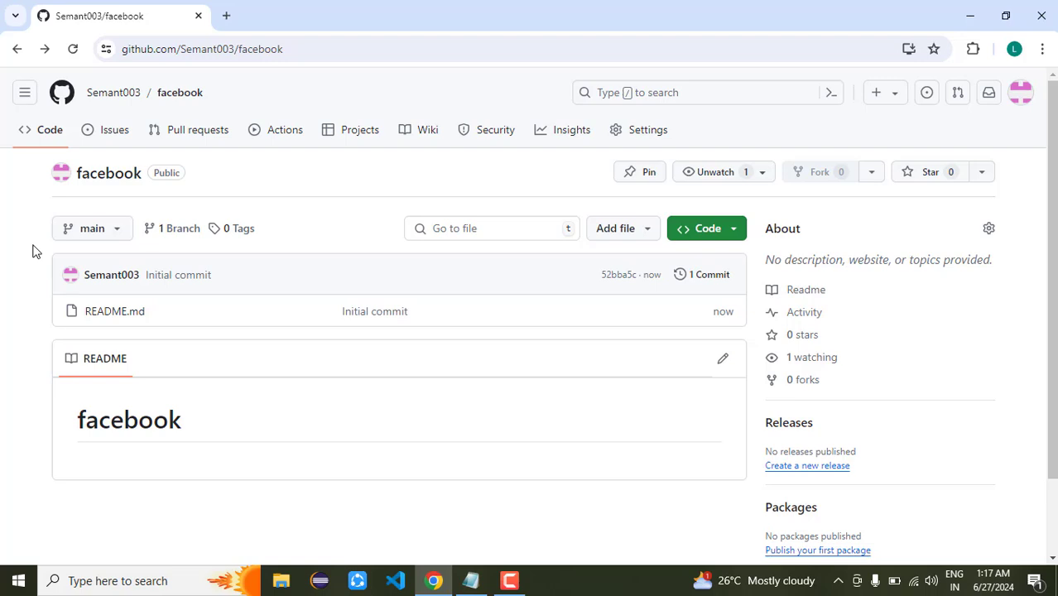
click(713, 233)
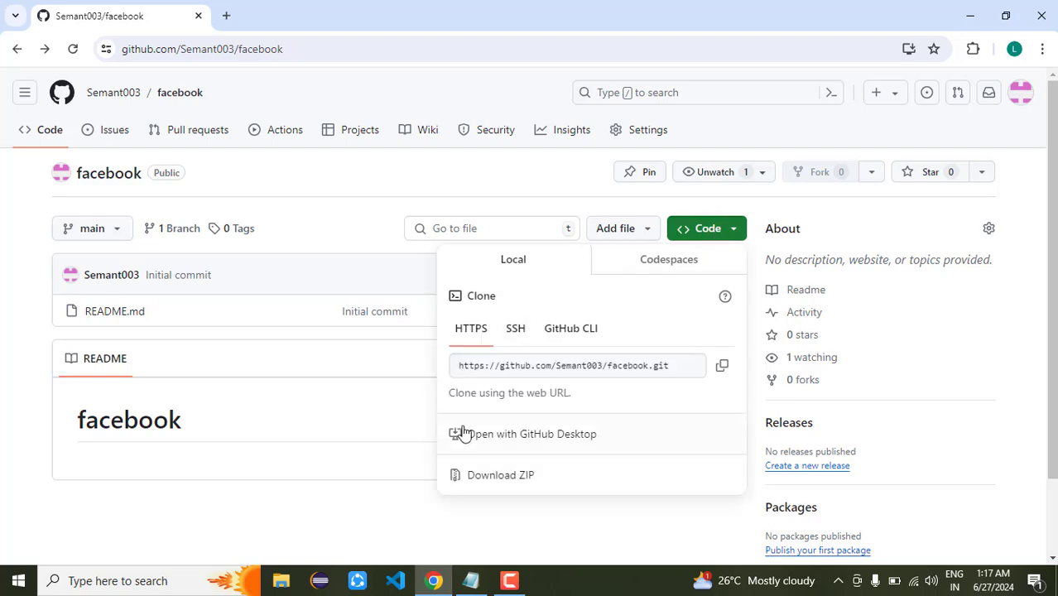
click(388, 501)
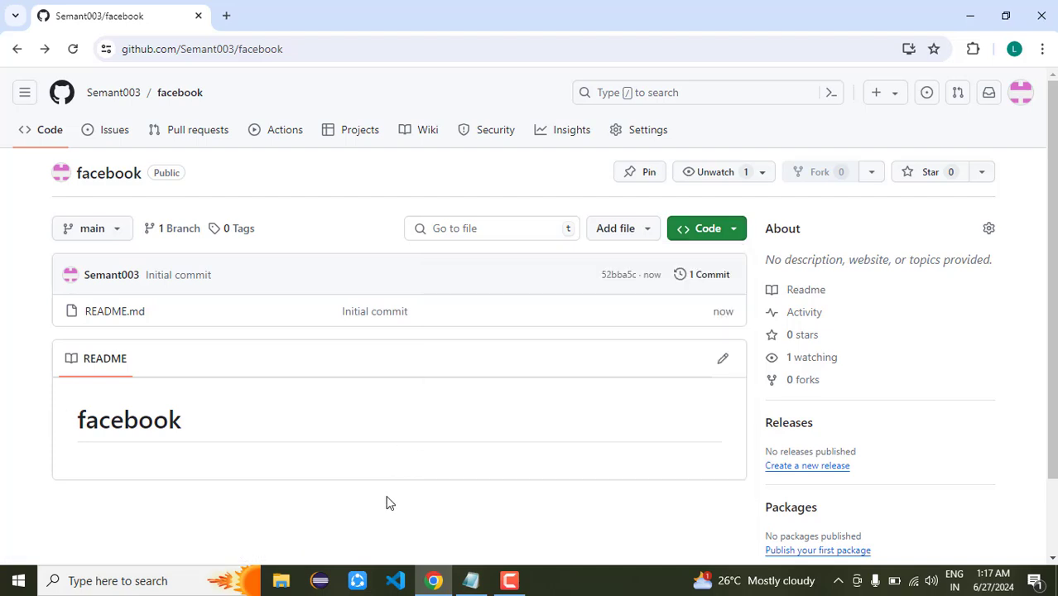
click(965, 16)
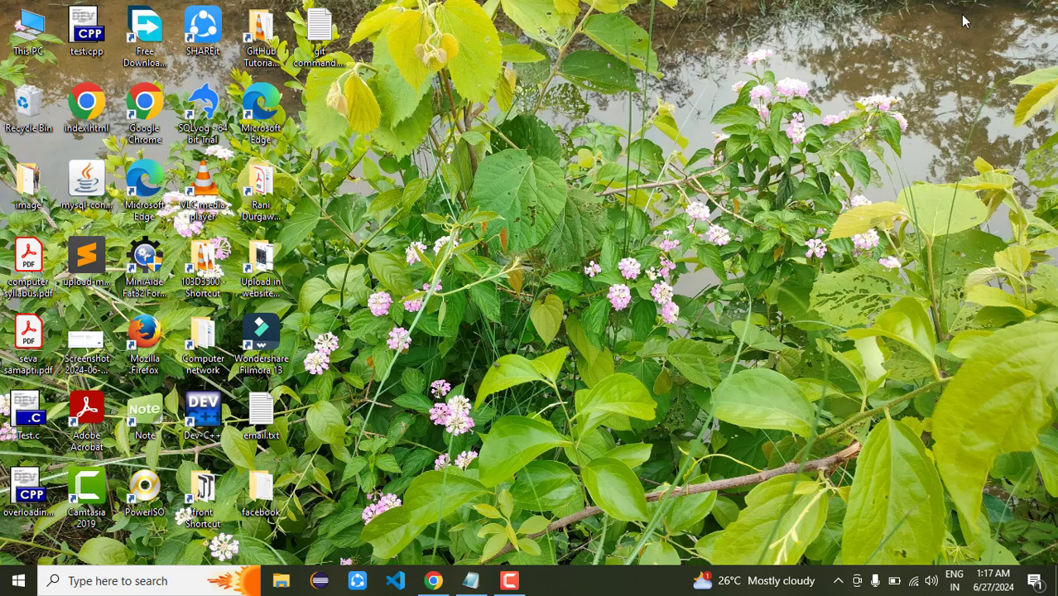
double_click(276, 488)
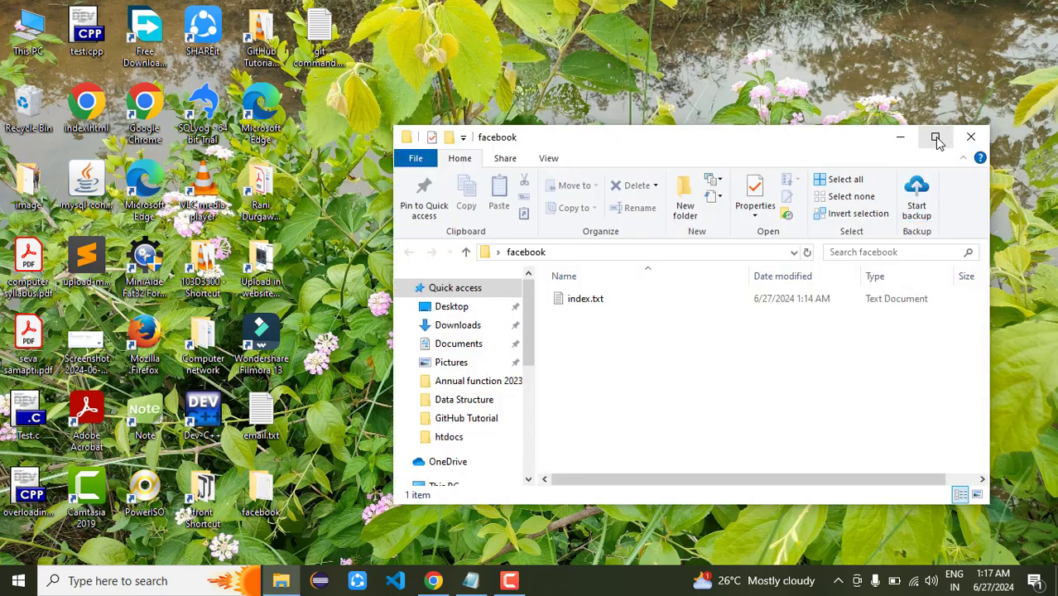
Open Git Bash in the maximized facebook folder and bring up the git command.txt notes
click(937, 138)
right_click(640, 346)
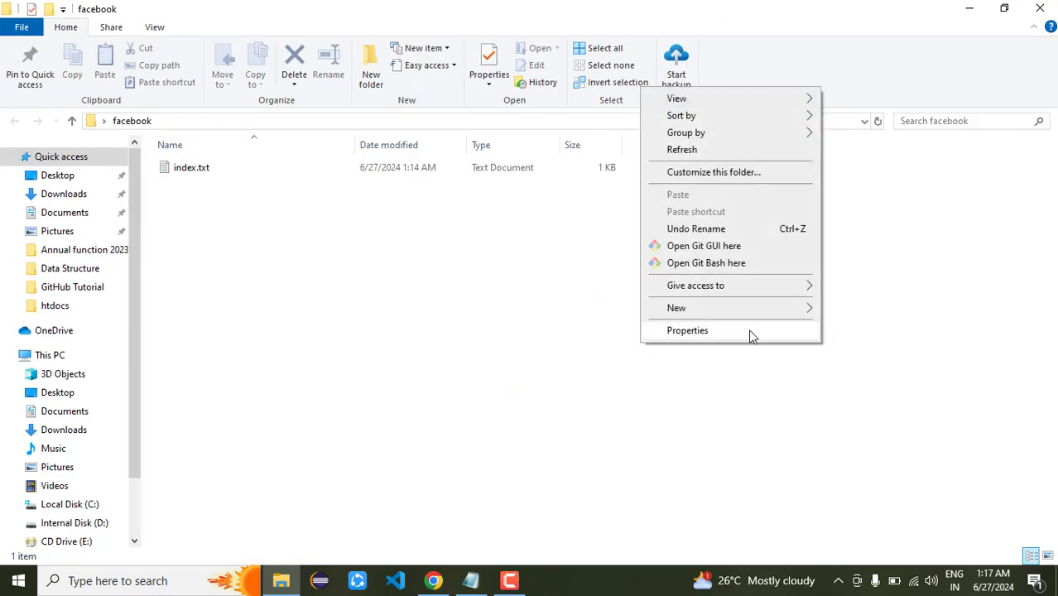
click(725, 263)
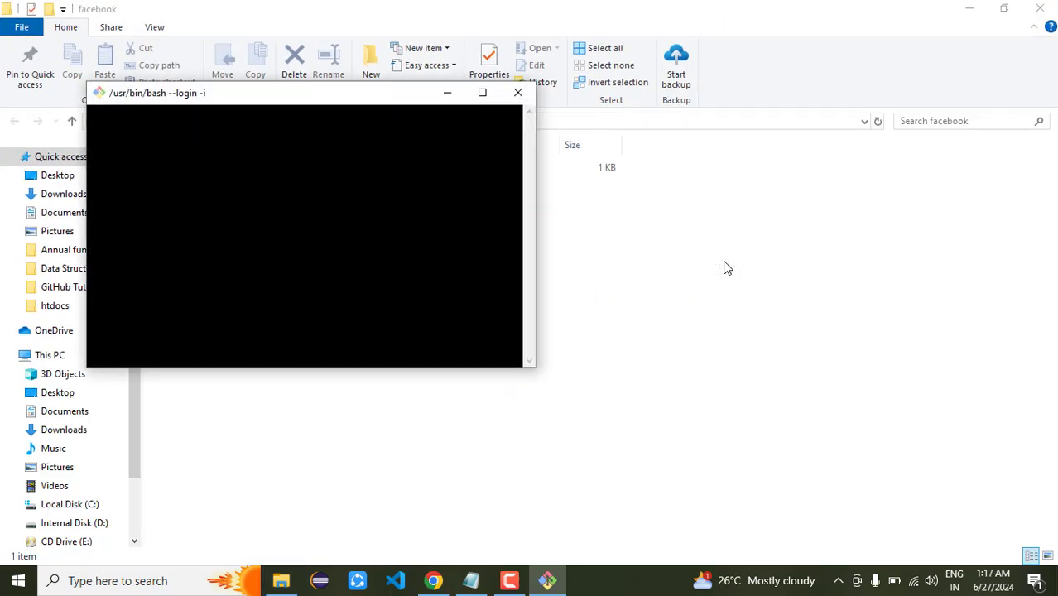
drag(269, 100, 613, 261)
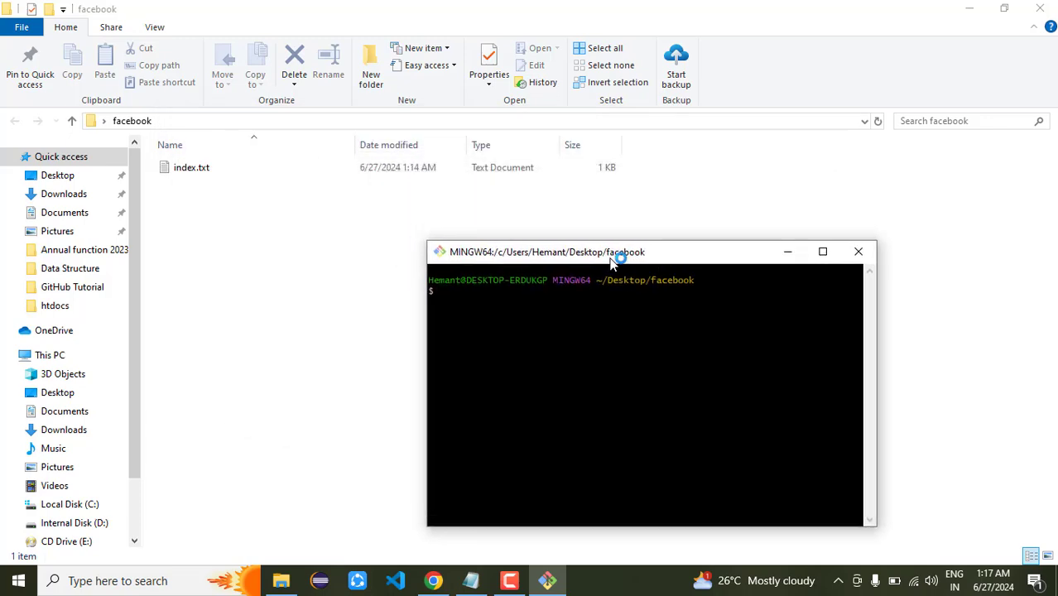
click(470, 580)
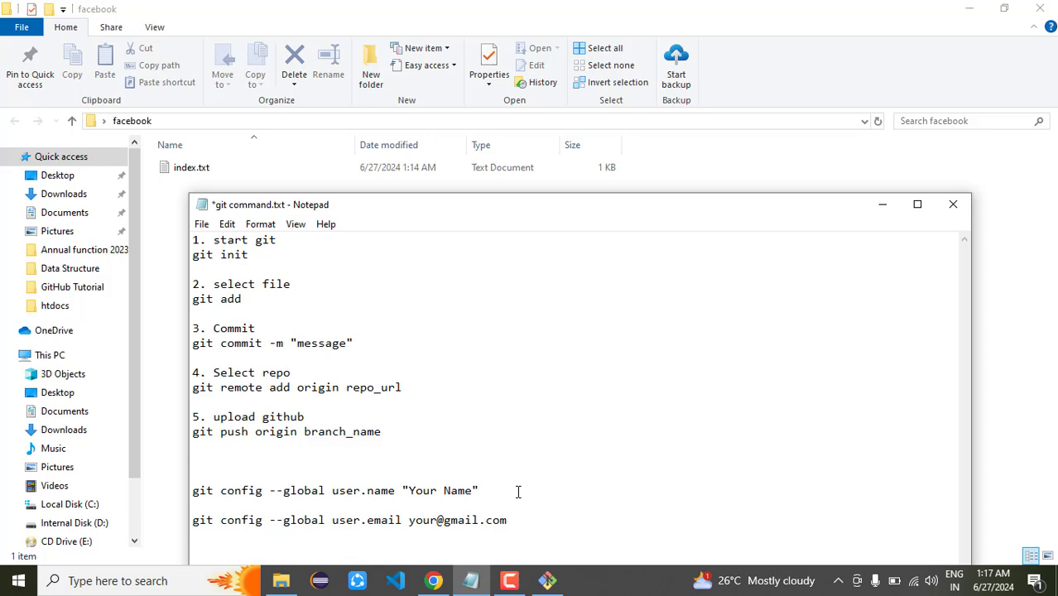
Paste the git config --global user.name command from the notes and fill in the user's name
key(shift+Home)
key(super+c)
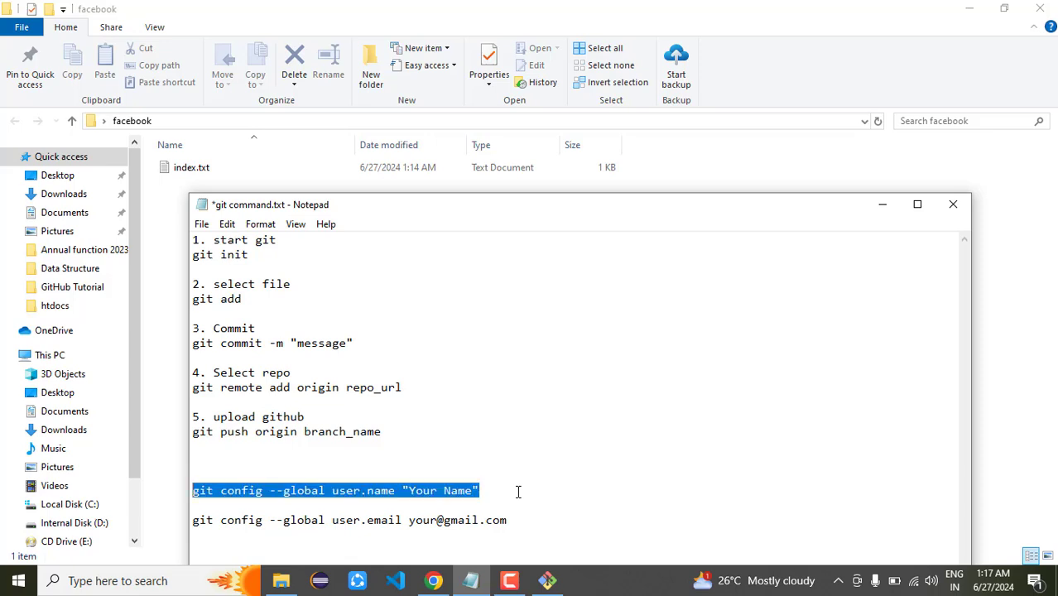
click(882, 206)
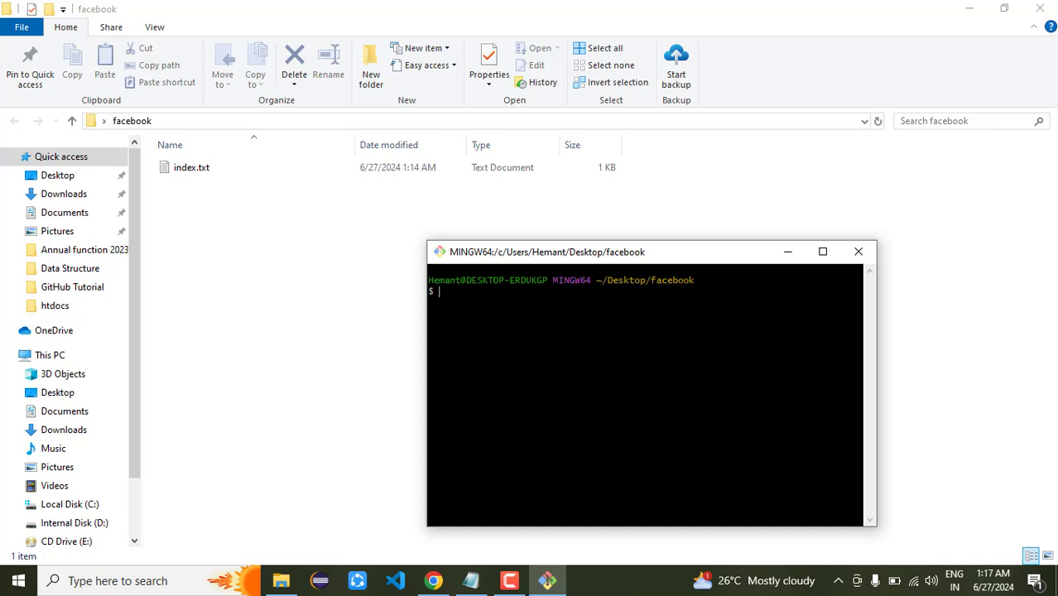
right_click(475, 317)
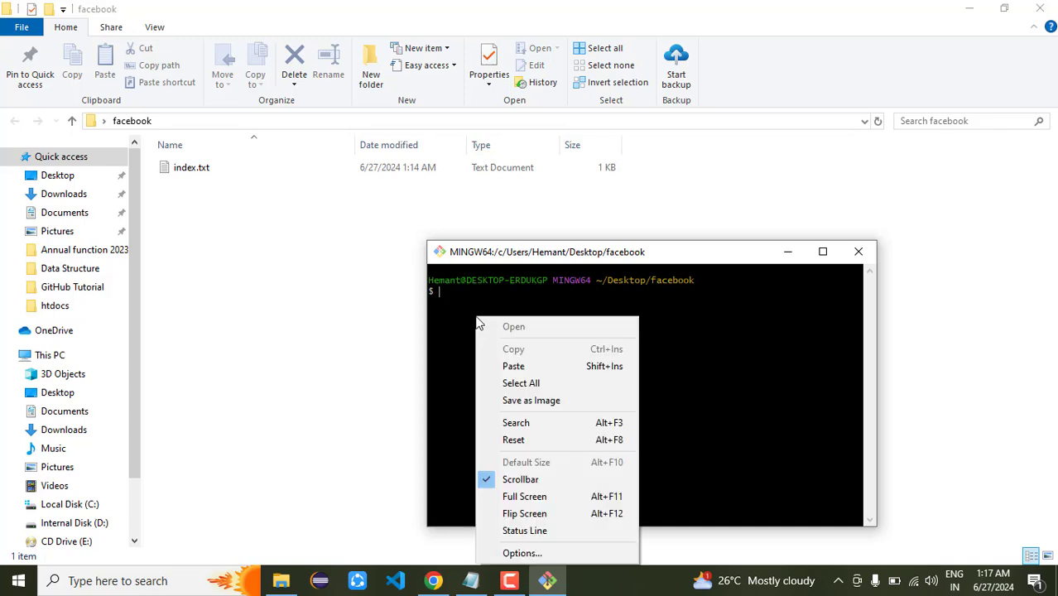
click(518, 365)
key(BackSpace)
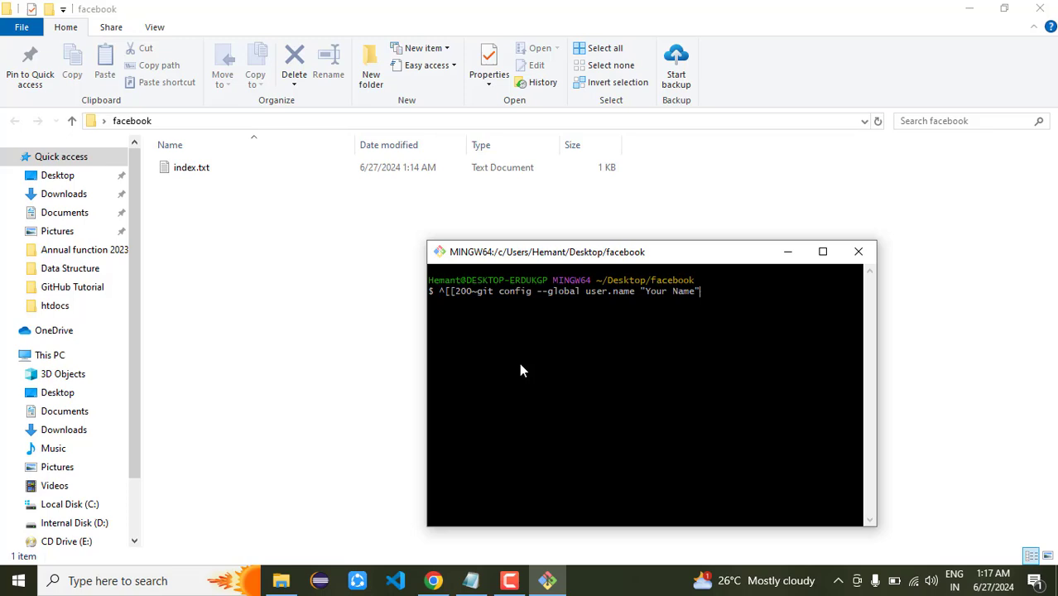
key(Left)
key(Left)
key(Left)
key(Left)
key(Left)
key(Left)
key(Left)
key(Left)
key(Left)
key(Left)
key(Left)
key(Left)
key(Left)
key(Left)
key(Left)
key(Left)
key(Left)
key(Left)
key(Left)
key(Left)
key(BackSpace)
key(BackSpace)
key(BackSpace)
key(BackSpace)
key(BackSpace)
key(BackSpace)
key(BackSpace)
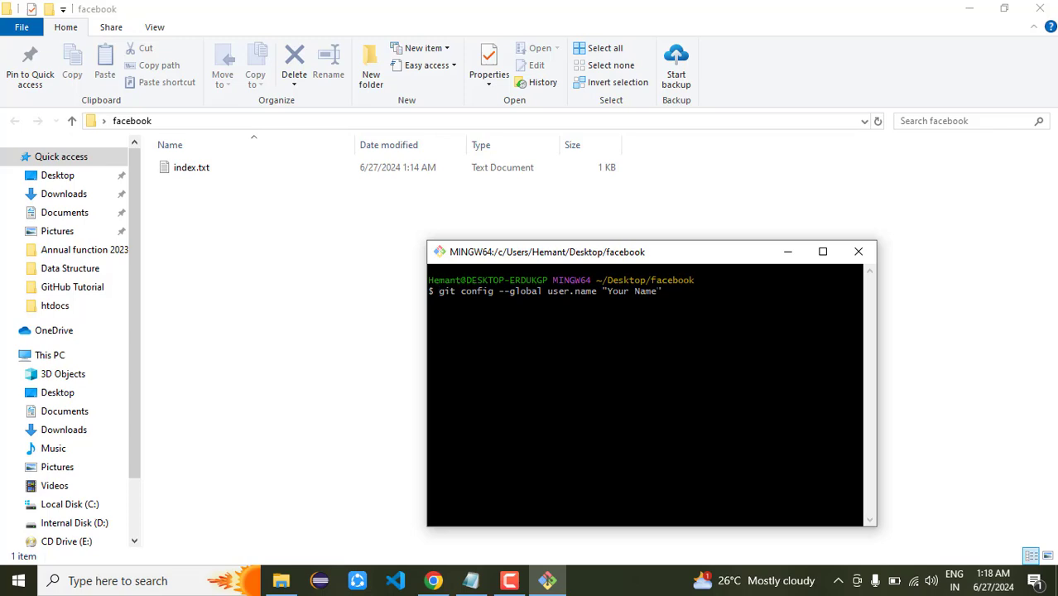
key(BackSpace)
key(BackSpace)
key(BackSpace)
key(BackSpace)
key(BackSpace)
key(BackSpace)
key(BackSpace)
key(BackSpace)
key(BackSpace)
text(Semant)
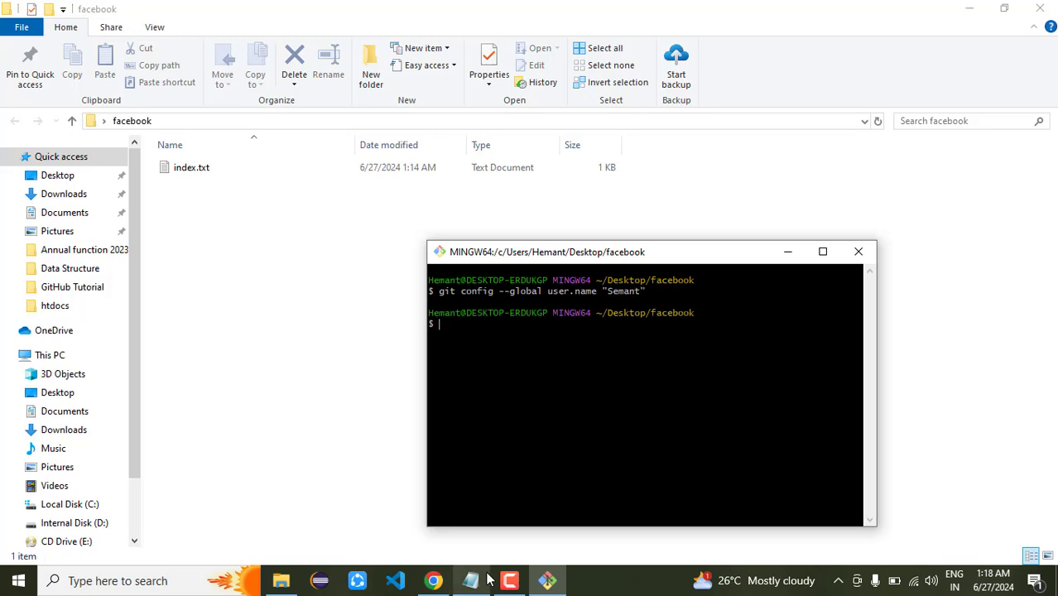
Rerun the config command as user.email with the user's e-mail address
key(Up)
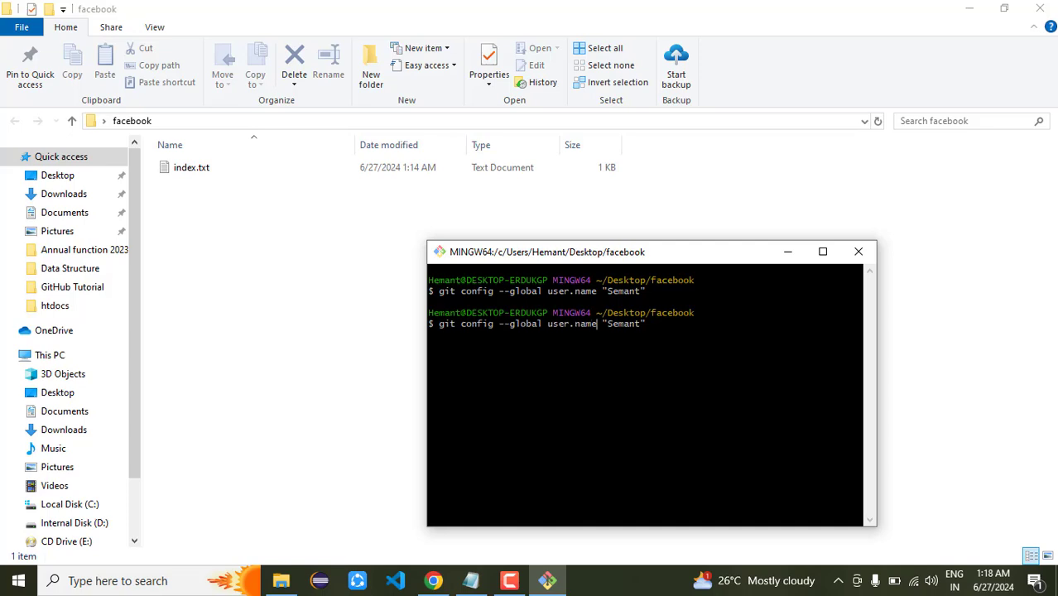
key(BackSpace)
key(BackSpace)
key(BackSpace)
key(BackSpace)
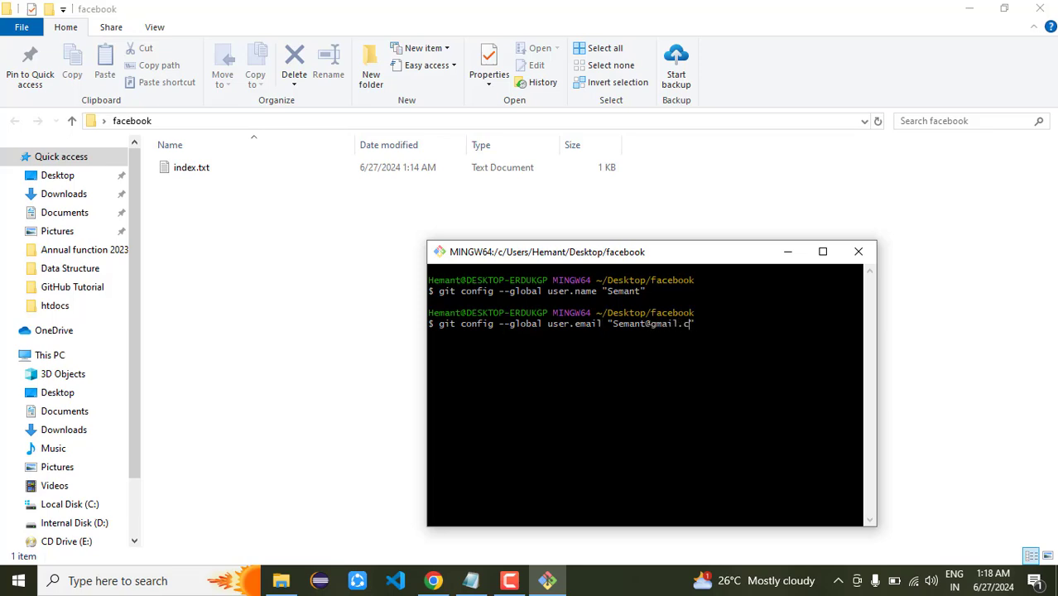
key(Left)
key(Left)
key(Left)
key(Left)
key(Left)
key(Left)
key(Left)
key(Left)
key(Left)
text(mishra)
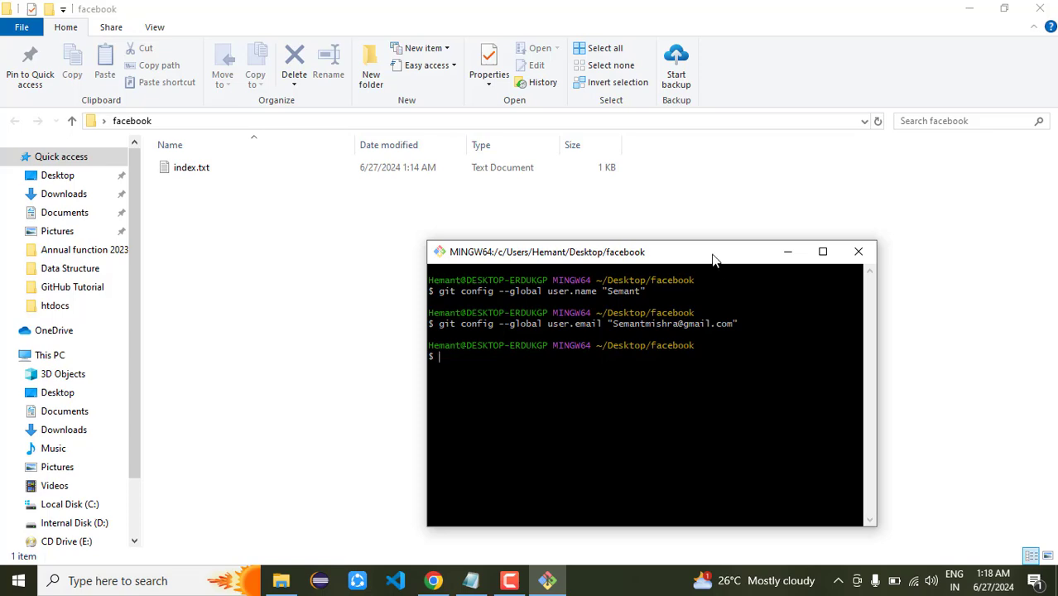
drag(709, 250, 710, 266)
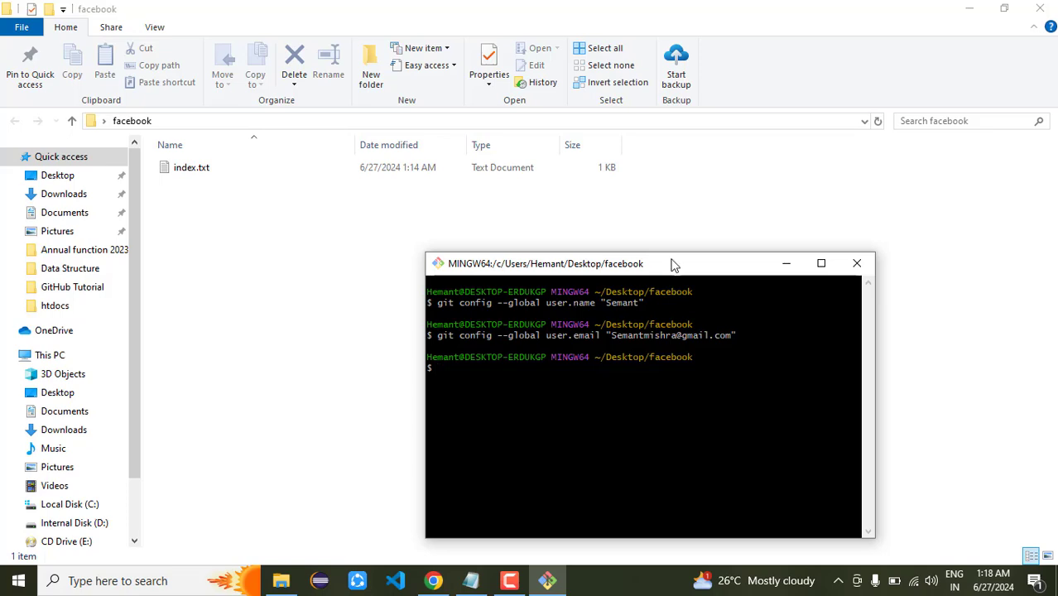
drag(671, 265, 695, 226)
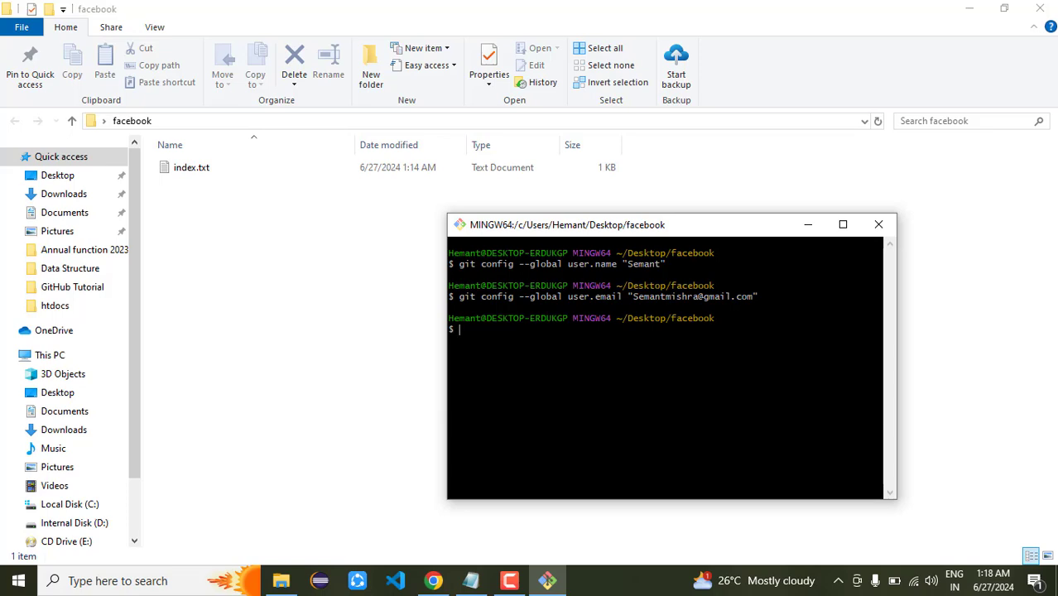
Clear the terminal and run git init in the facebook folder
text(clear)
key(Return)
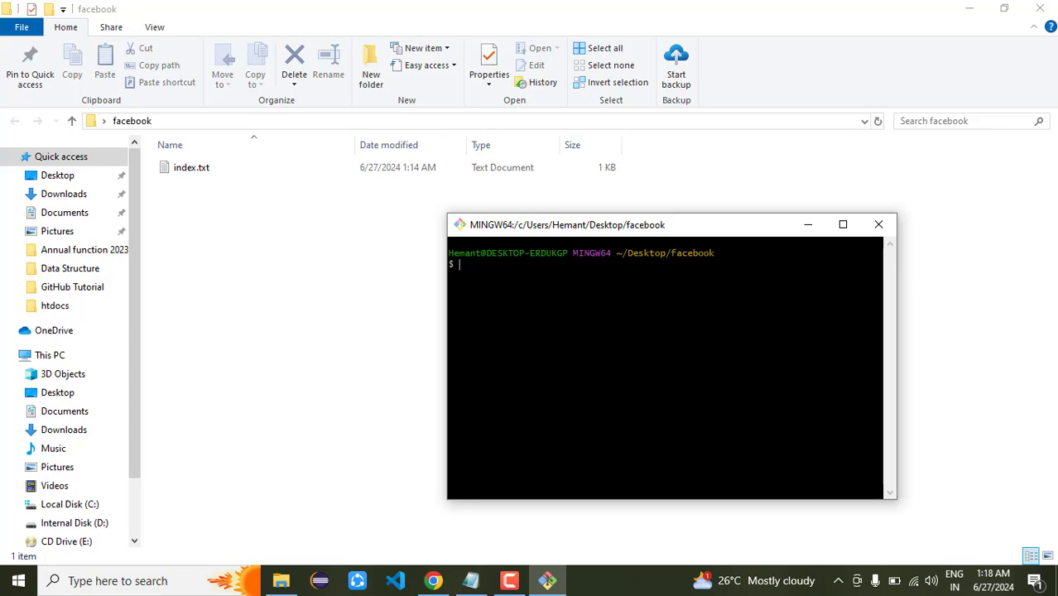
drag(704, 227, 687, 339)
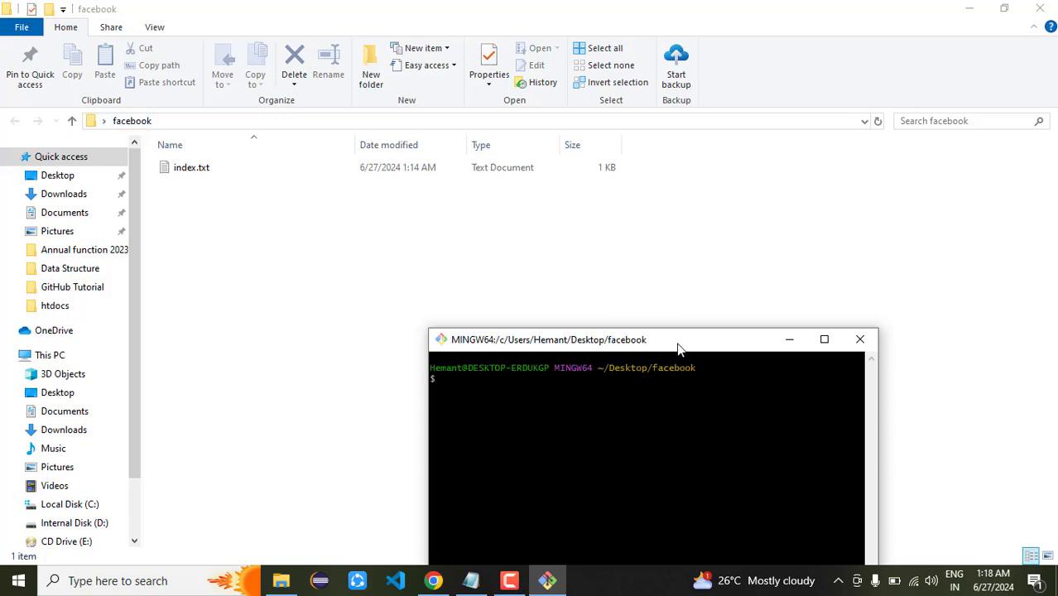
drag(678, 343, 677, 275)
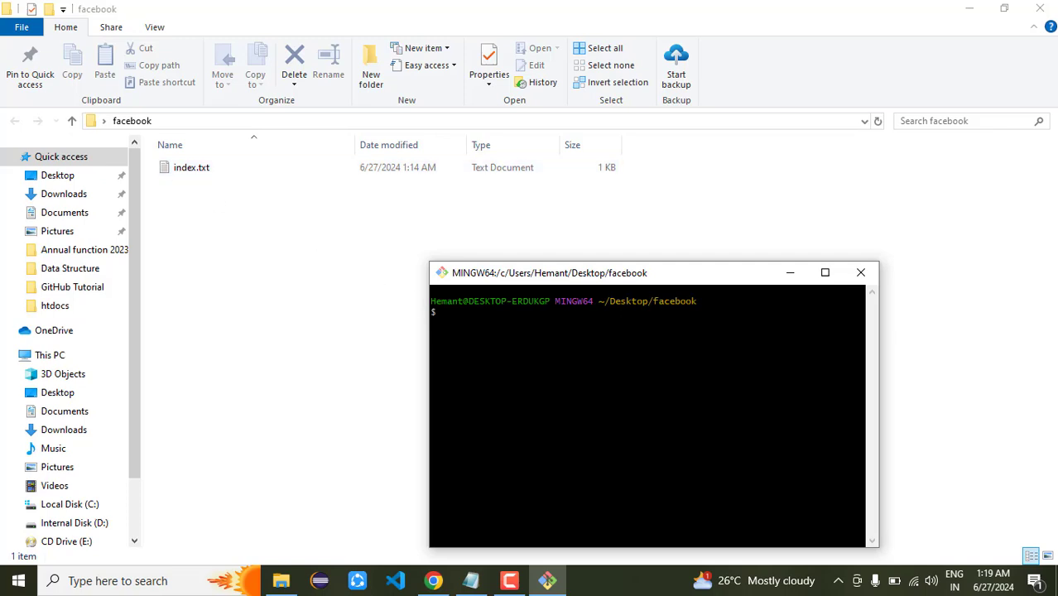
text(git init)
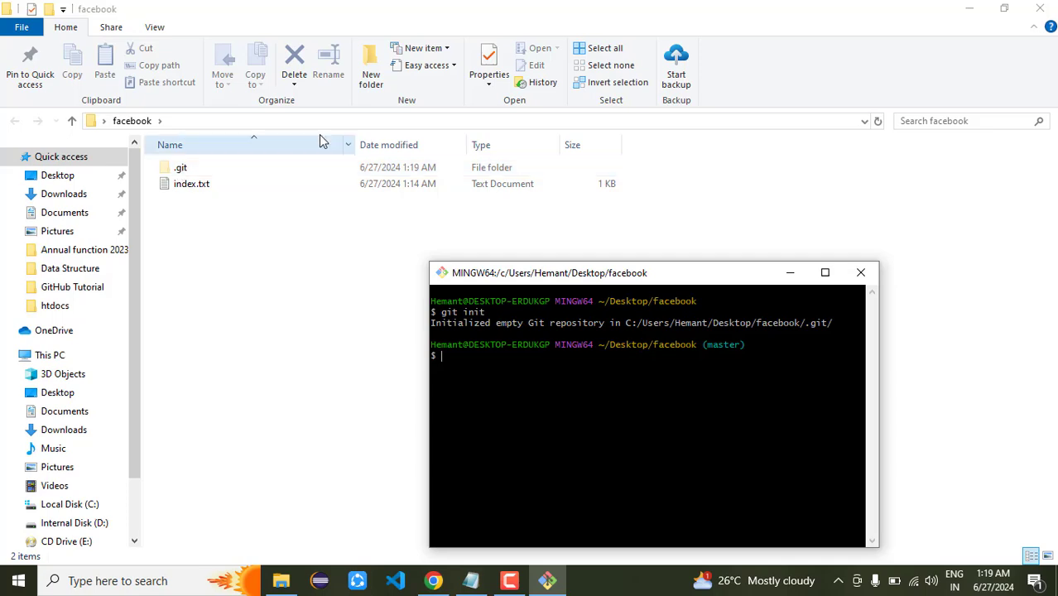
Turn off Hidden items in the facebook folder view, then type git add index.txt in Git Bash
click(157, 30)
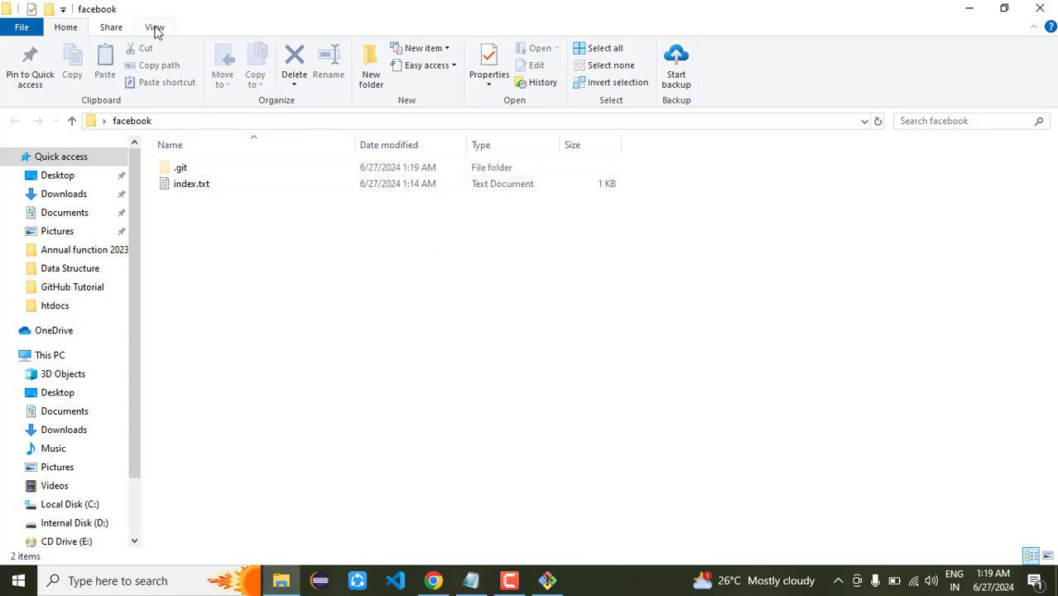
click(156, 29)
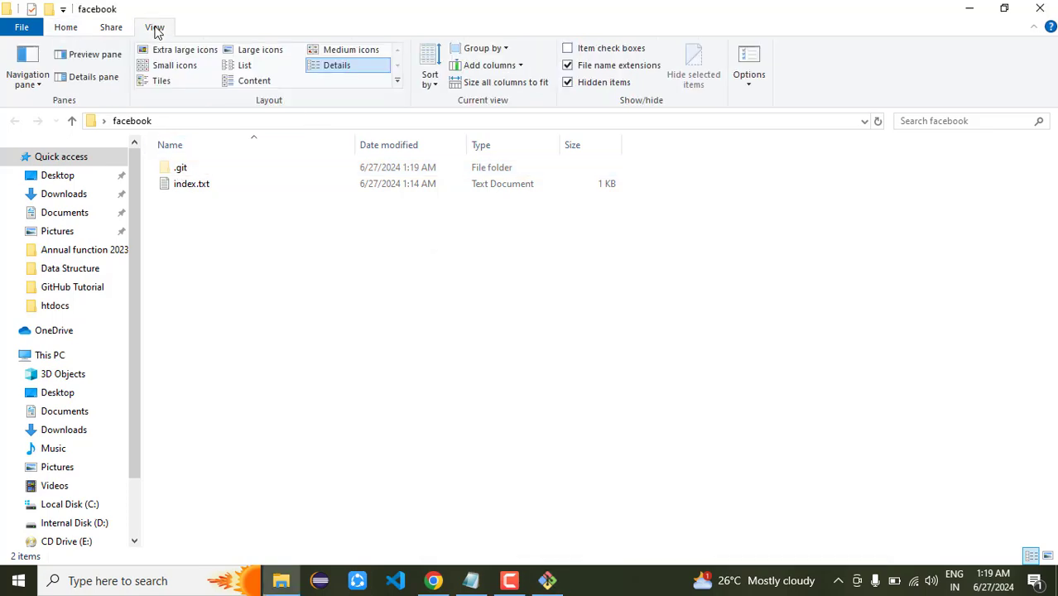
click(587, 87)
click(548, 580)
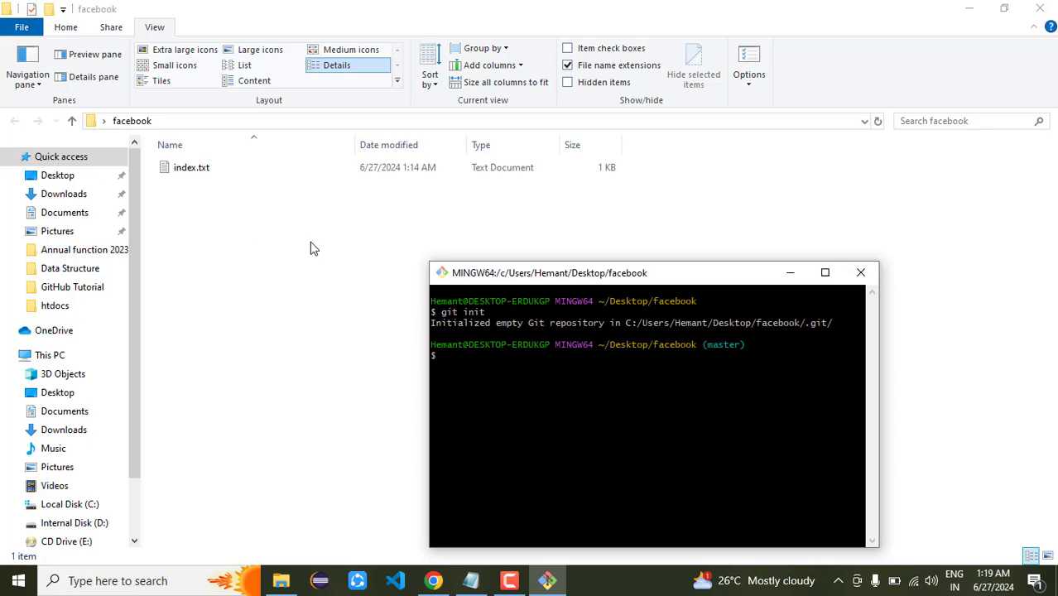
text(git add index.txt)
Rename index.txt to index.html and change the pending add command to index.html
key(BackSpace)
key(BackSpace)
key(BackSpace)
text(html)
click(198, 170)
click(200, 170)
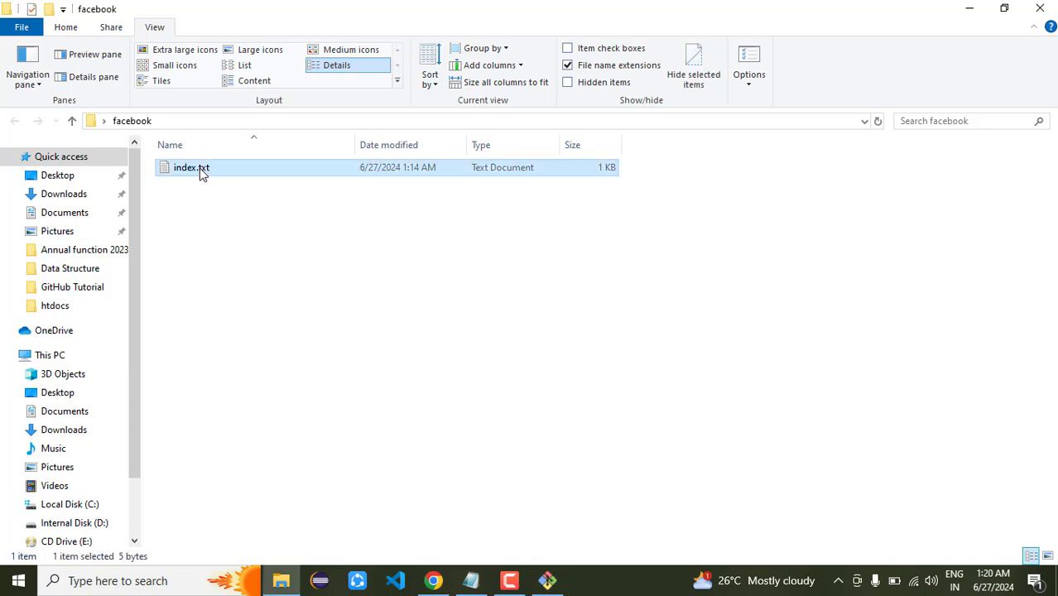
click(200, 170)
key(End)
key(BackSpace)
key(BackSpace)
key(BackSpace)
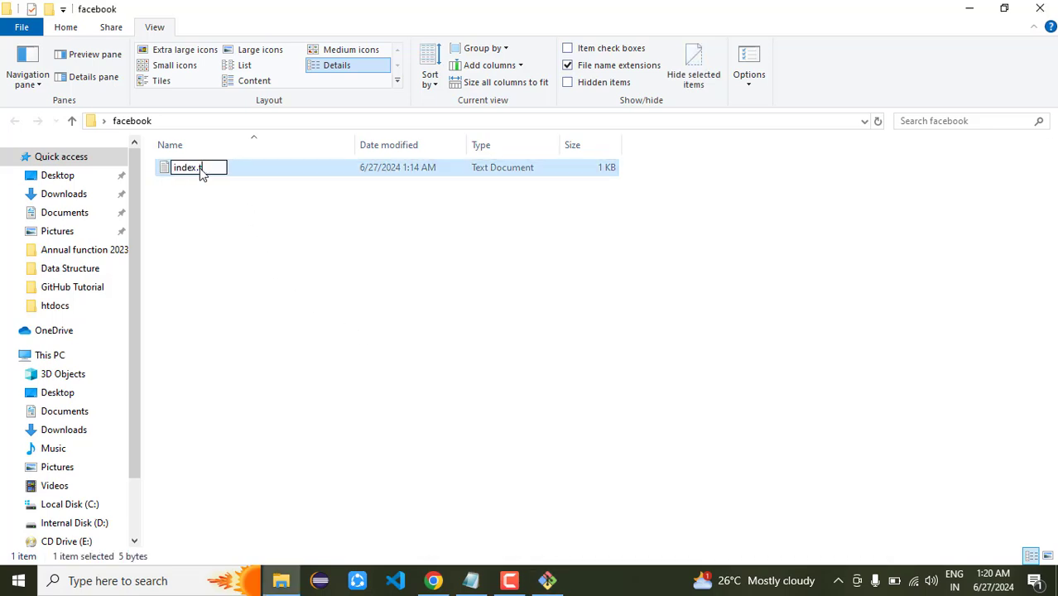
text(html)
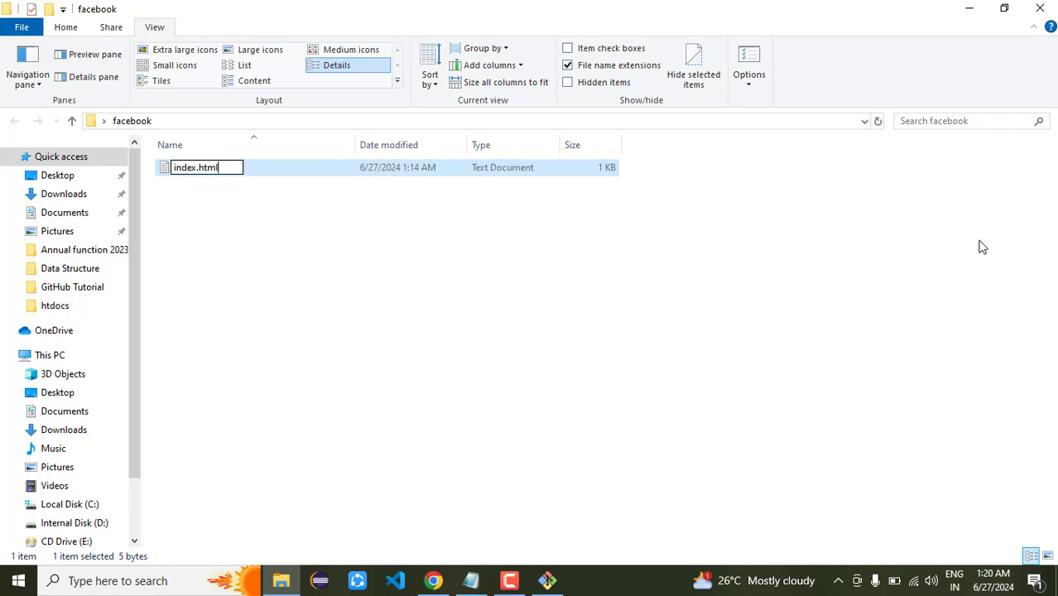
key(Return)
key(Return)
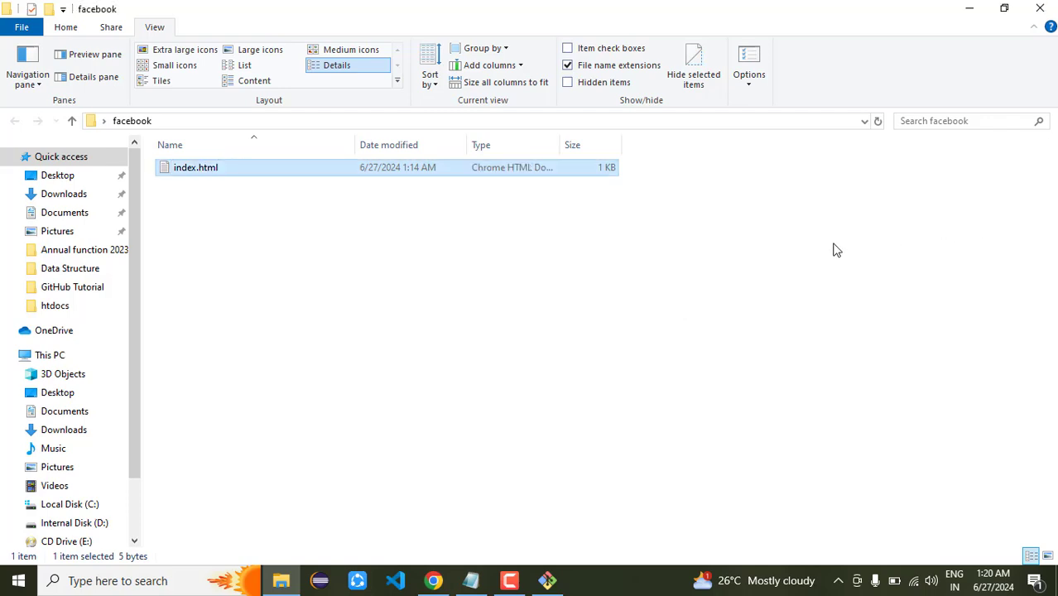
click(547, 580)
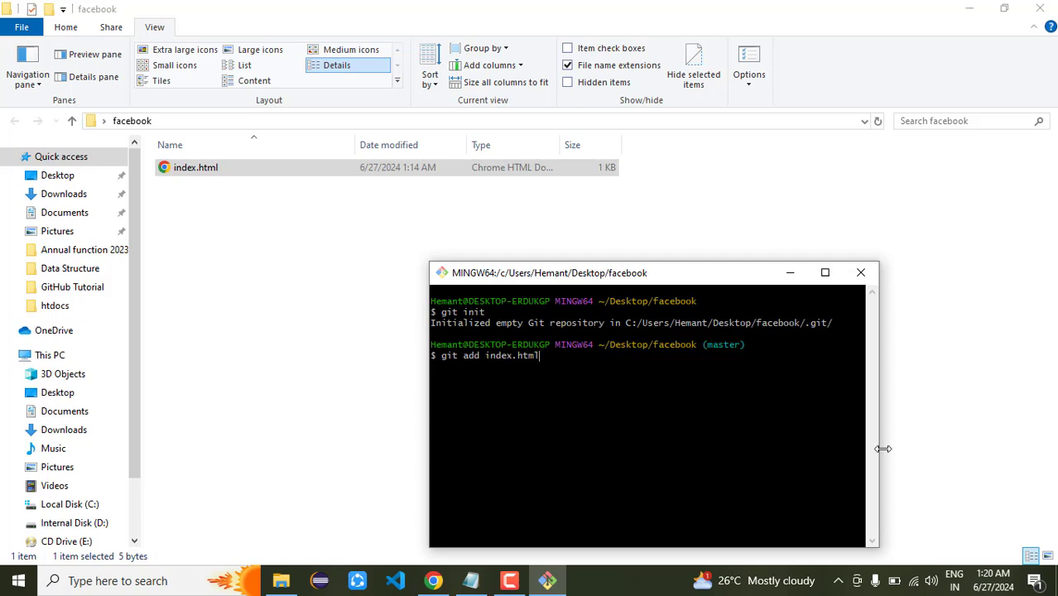
Stage index.html and commit it with the message "first program"
key(Return)
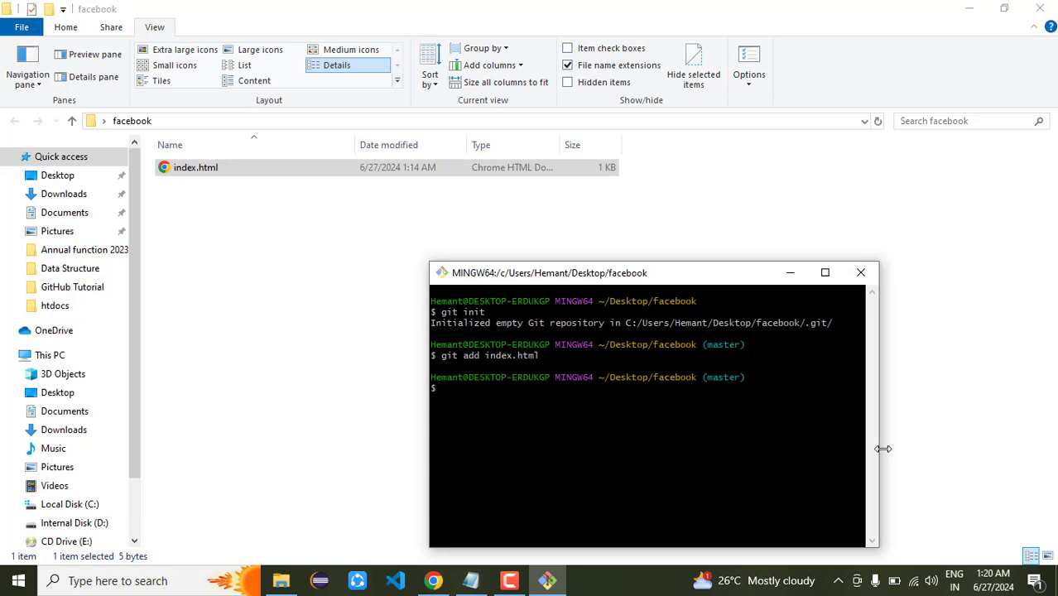
text(git commit -m "")
key(Left)
text(first program)
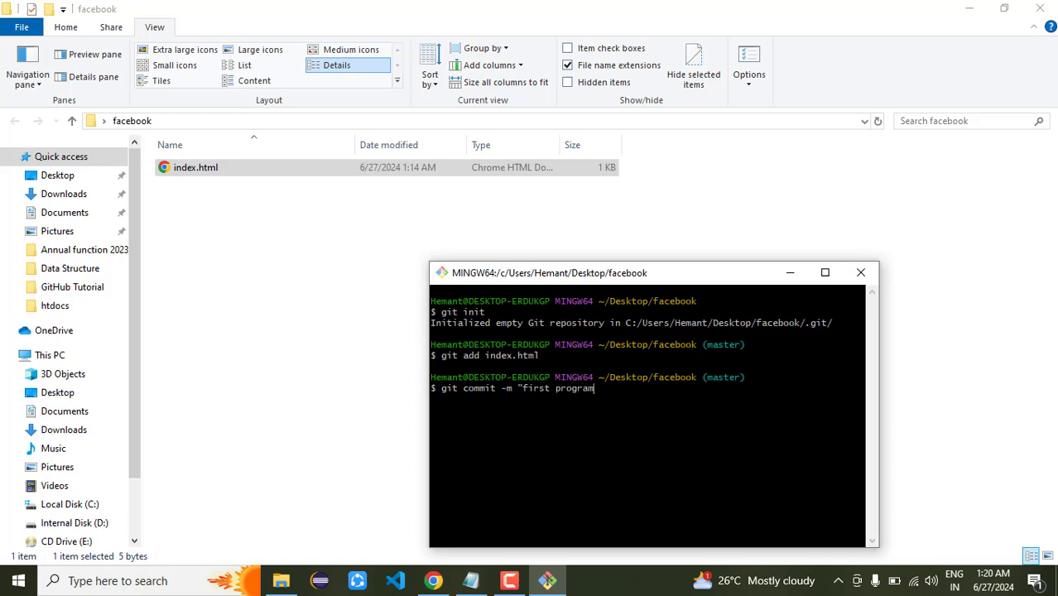
text(")
key(Return)
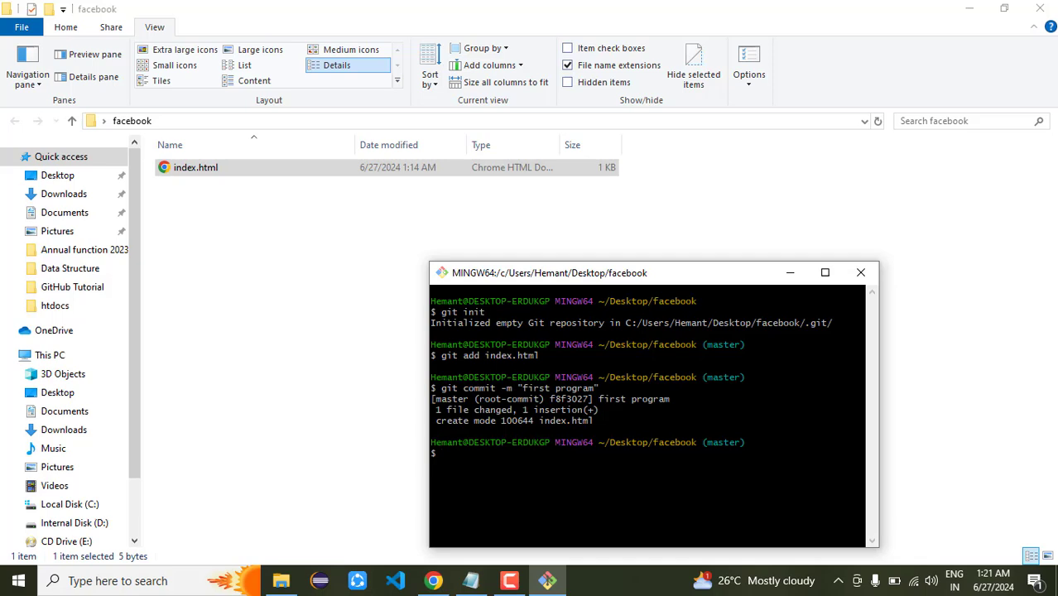
Copy the facebook repository's HTTPS clone URL from GitHub's Code menu
click(433, 580)
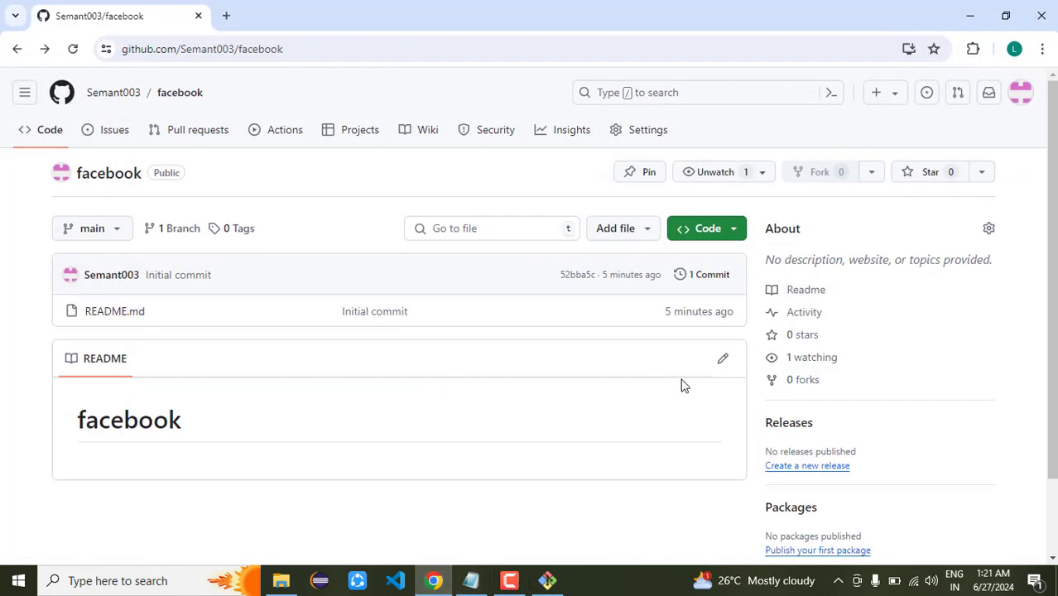
click(689, 238)
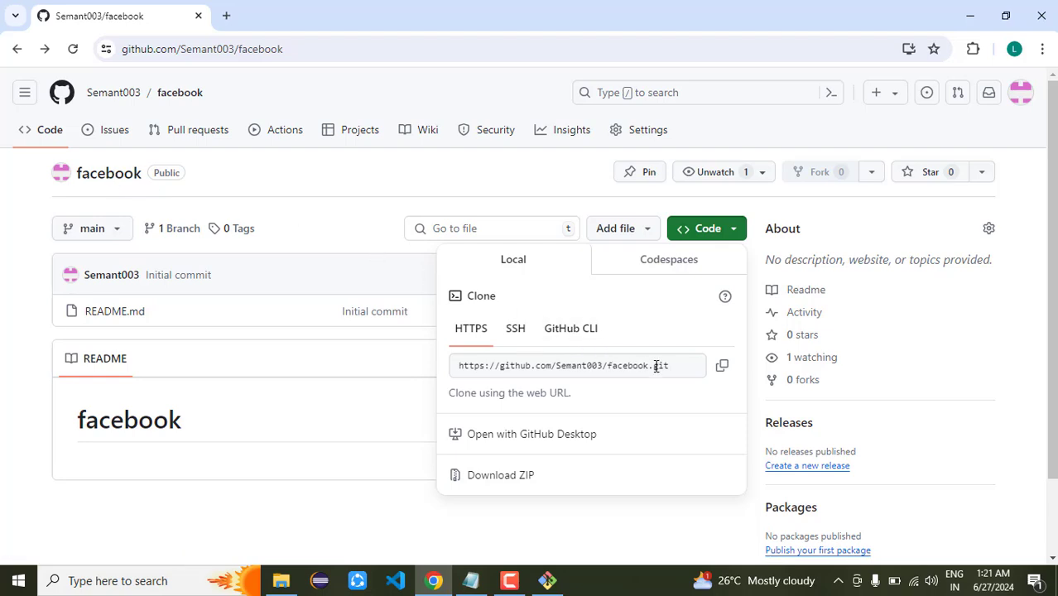
click(722, 365)
click(706, 239)
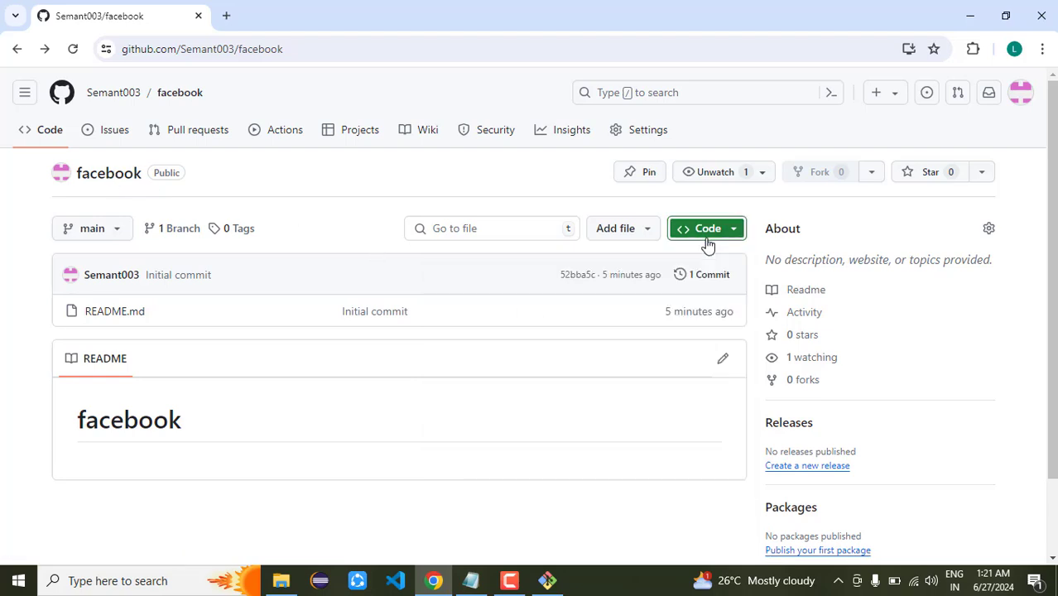
click(707, 240)
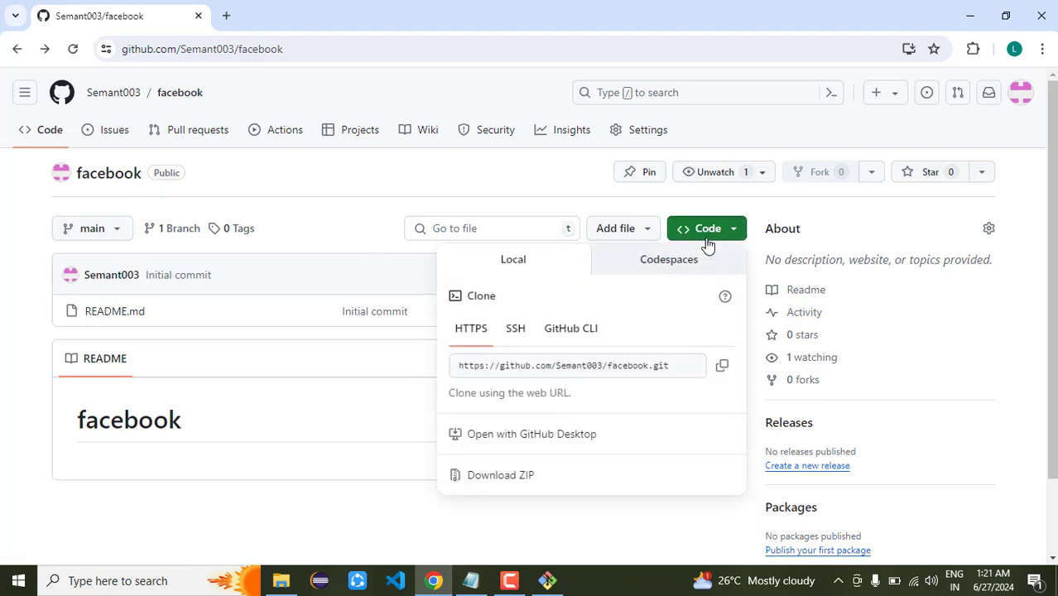
click(722, 369)
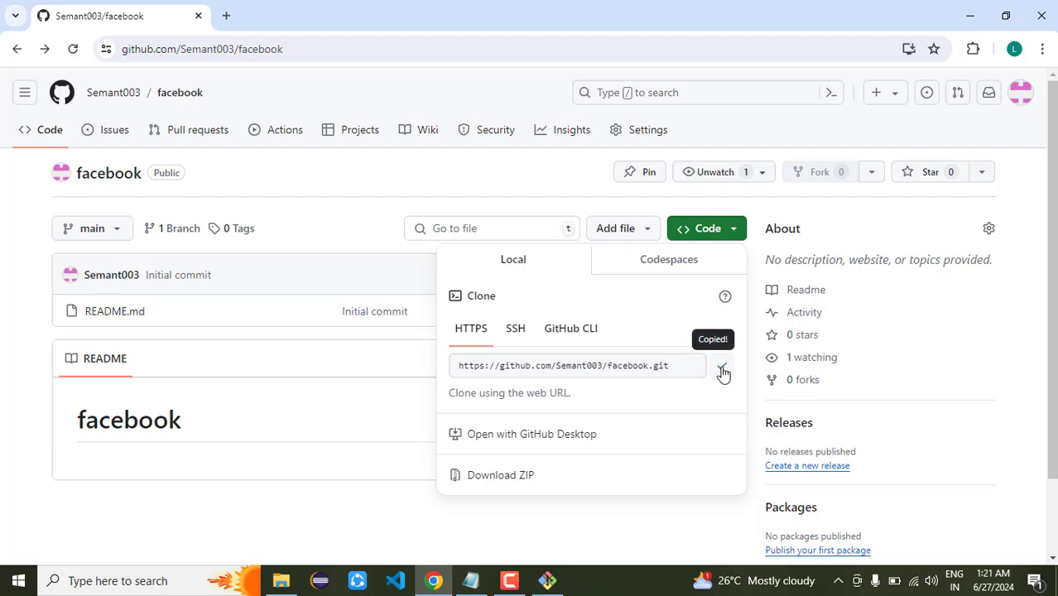
click(547, 580)
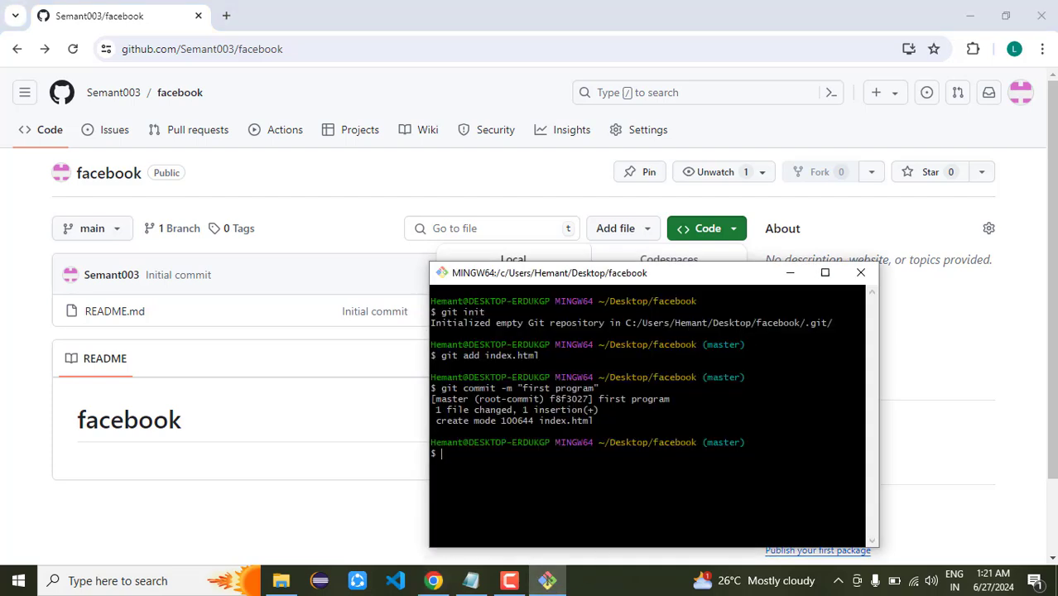
Add the copied facebook repository URL as the remote named origin
text(git)
click(470, 580)
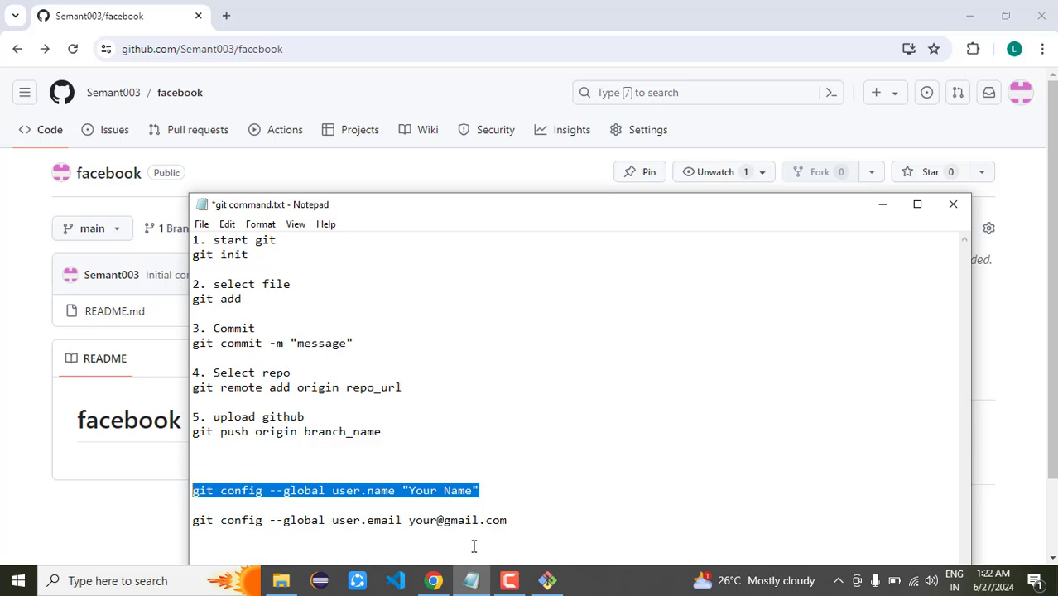
click(545, 581)
text(git re)
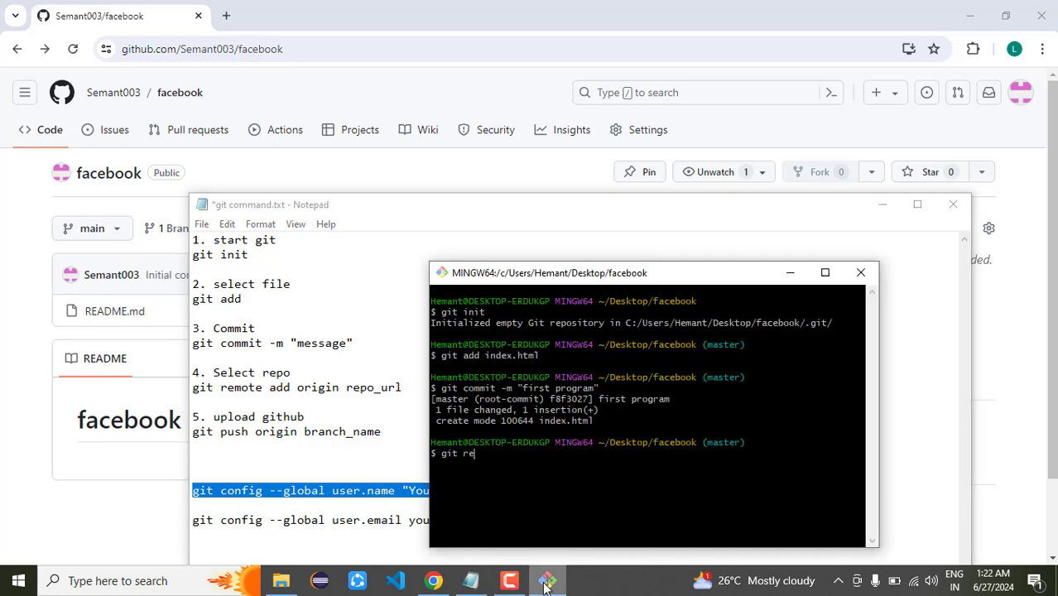
text(mote add origin)
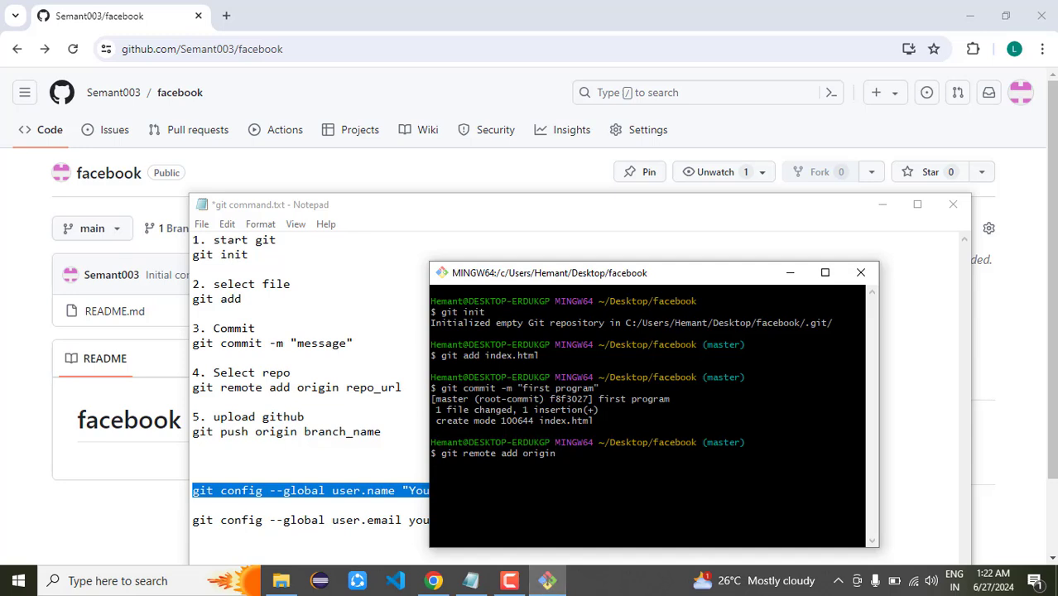
right_click(591, 454)
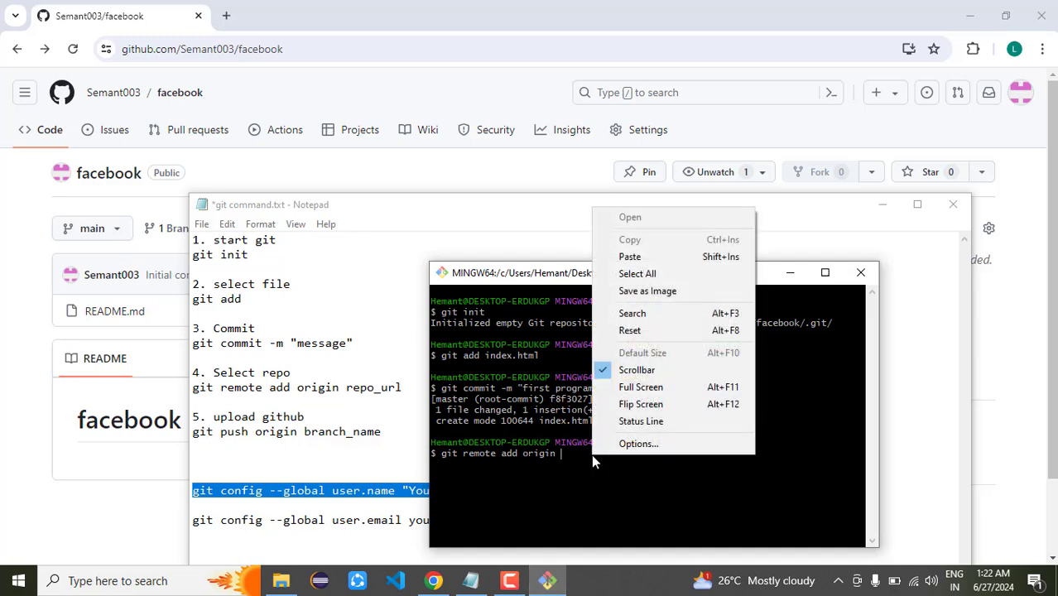
click(627, 257)
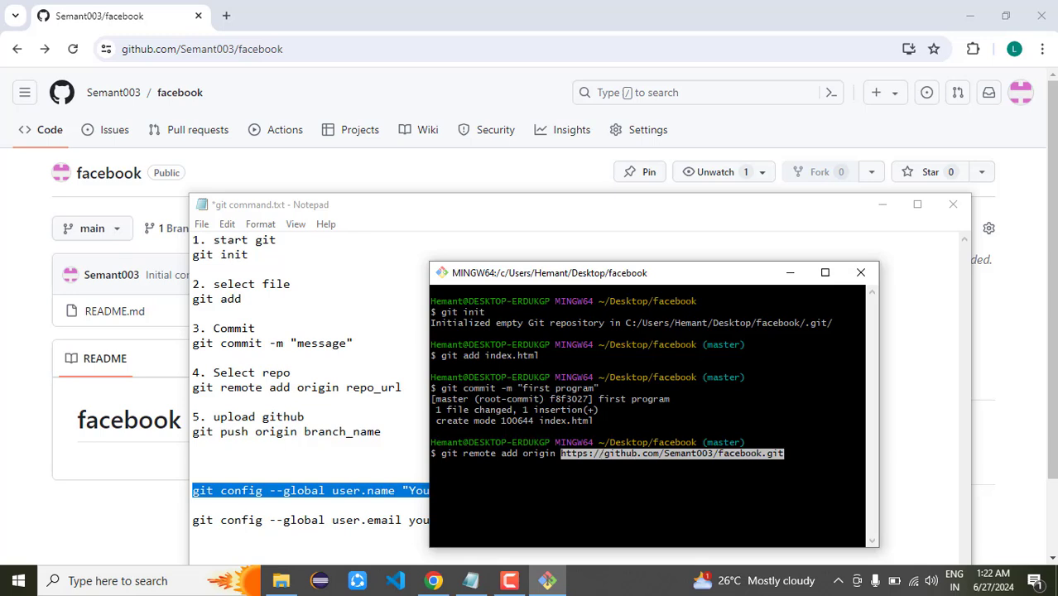
key(Return)
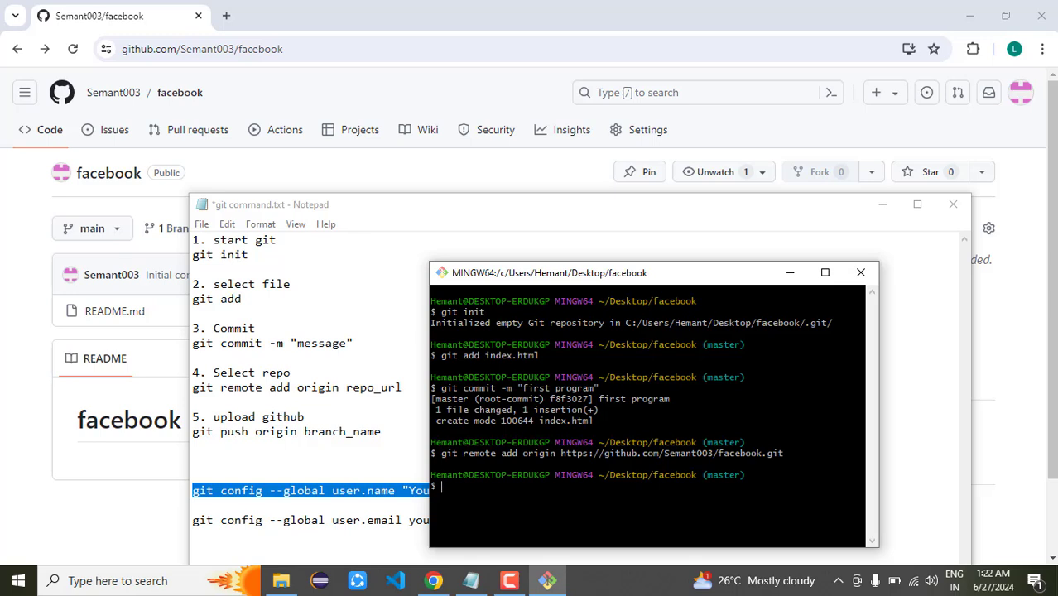
text(git push orig)
text(n)
Run git push origin master, then retry as git push -u origin master
key(BackSpace)
key(BackSpace)
text(in master)
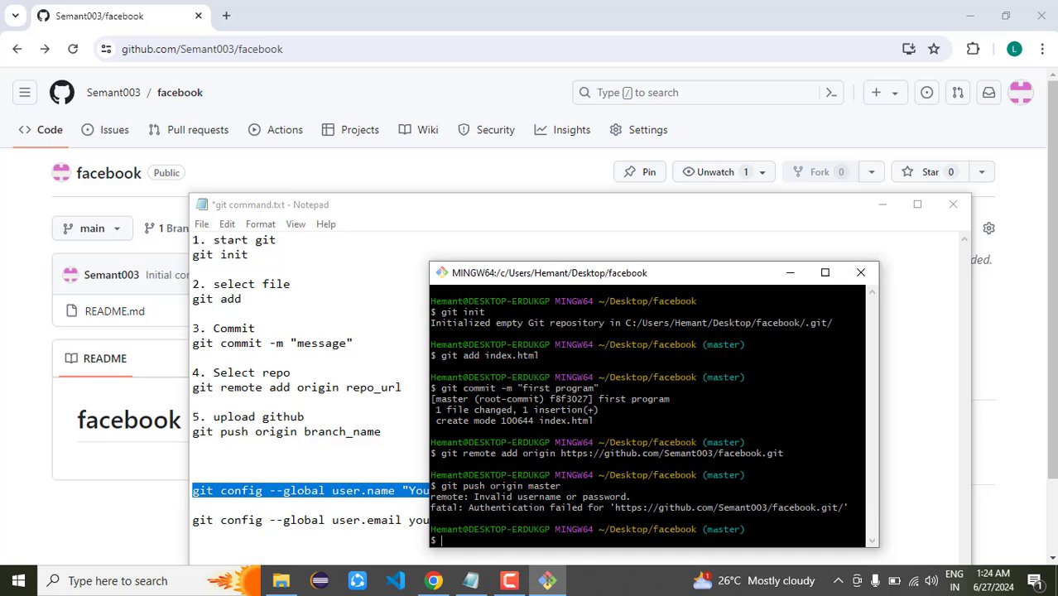
key(Up)
key(Left)
key(Left)
key(Left)
key(Left)
key(Left)
key(Left)
key(Left)
key(Left)
key(Left)
key(Left)
key(Left)
key(Left)
key(Left)
text(-u)
key(Return)
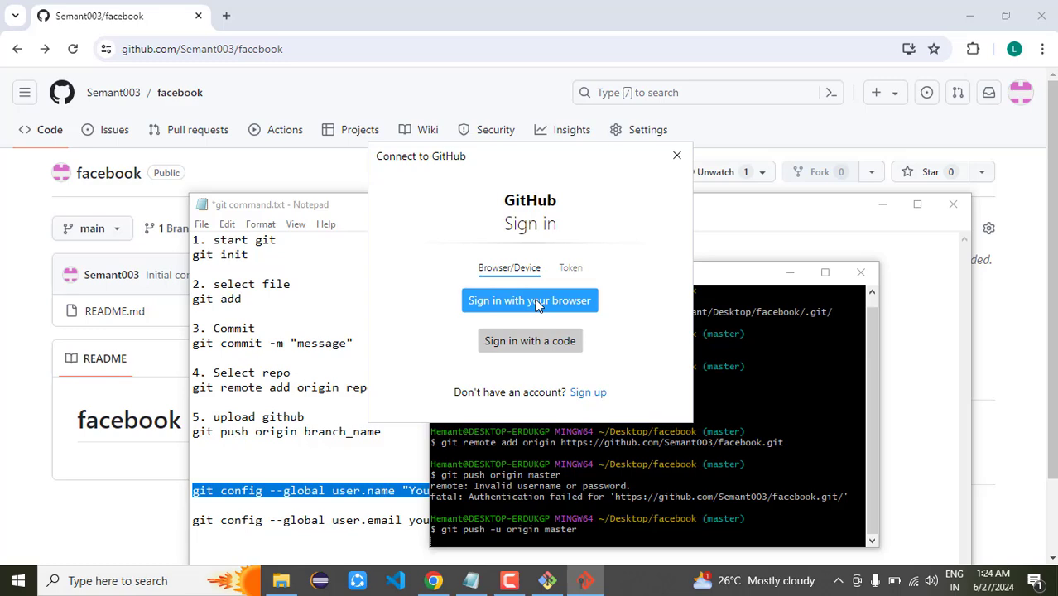
Sign in through the browser and authorize Git Credential Manager to complete the push
drag(554, 150, 352, 210)
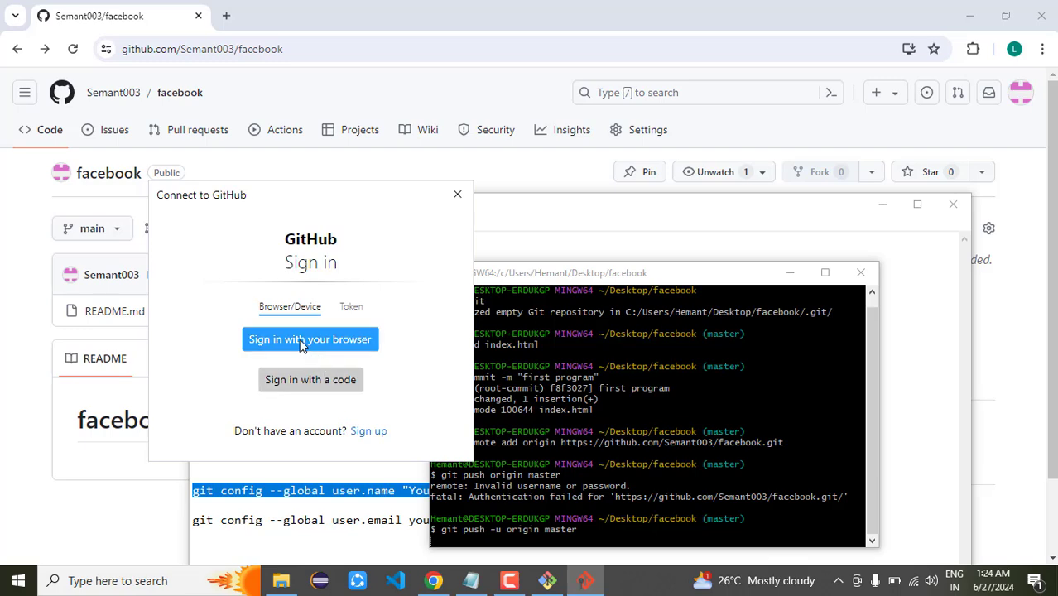
click(324, 341)
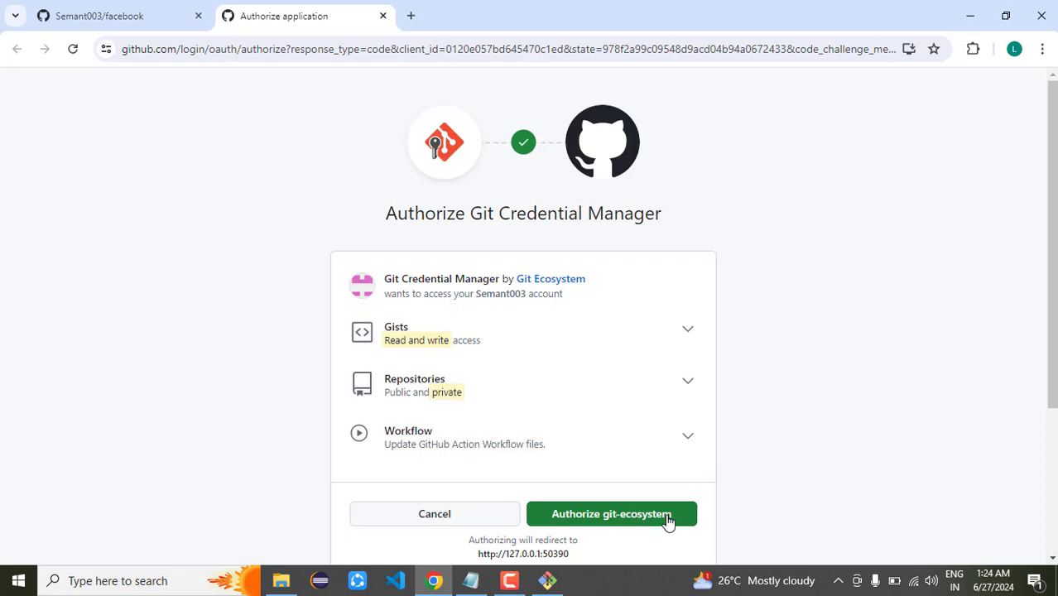
click(668, 515)
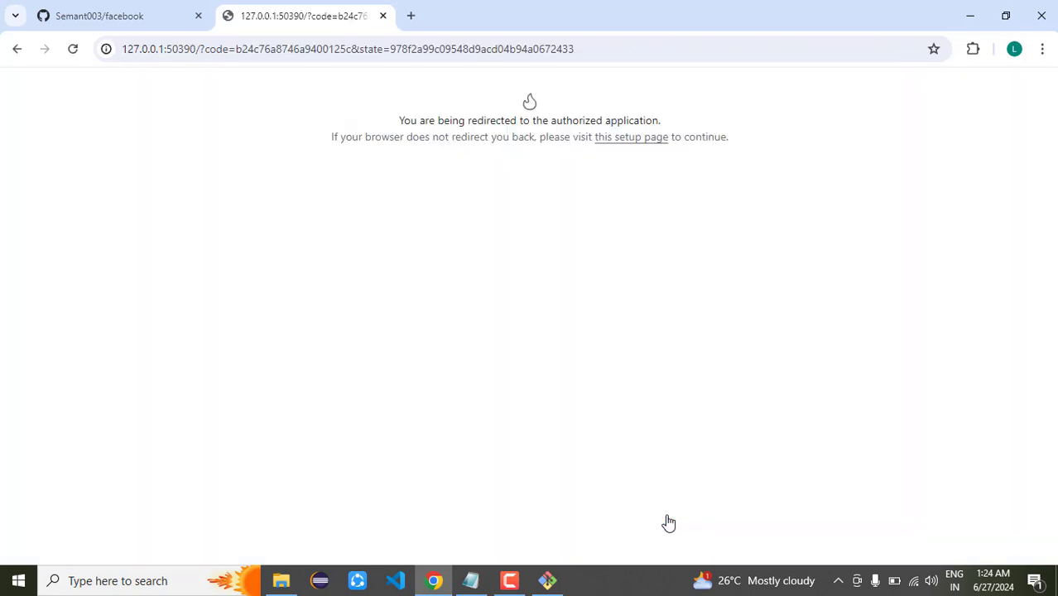
click(548, 580)
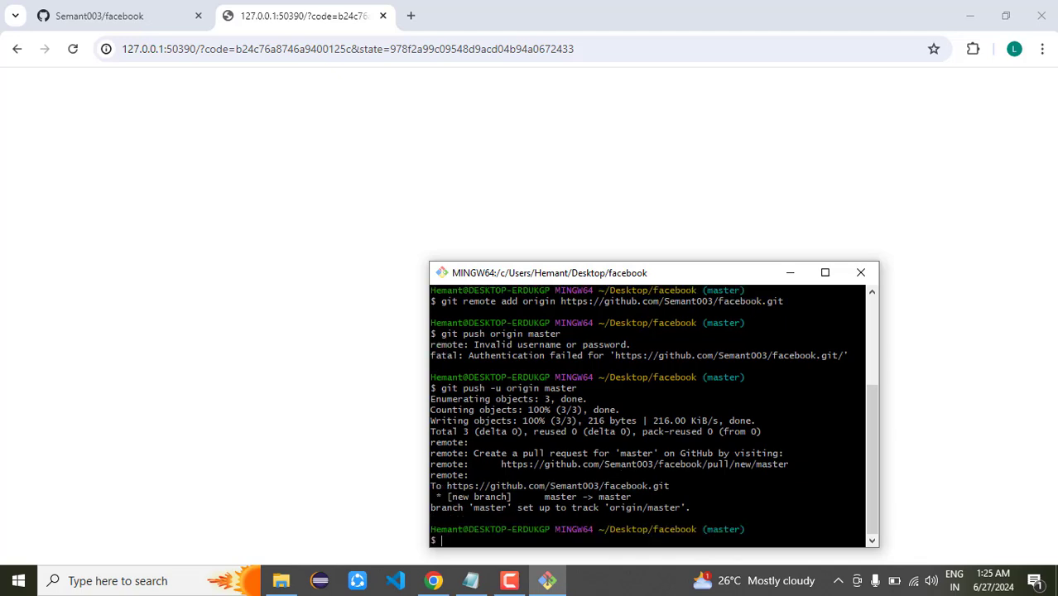
Reload the facebook repository page and switch its branch view to master
click(157, 18)
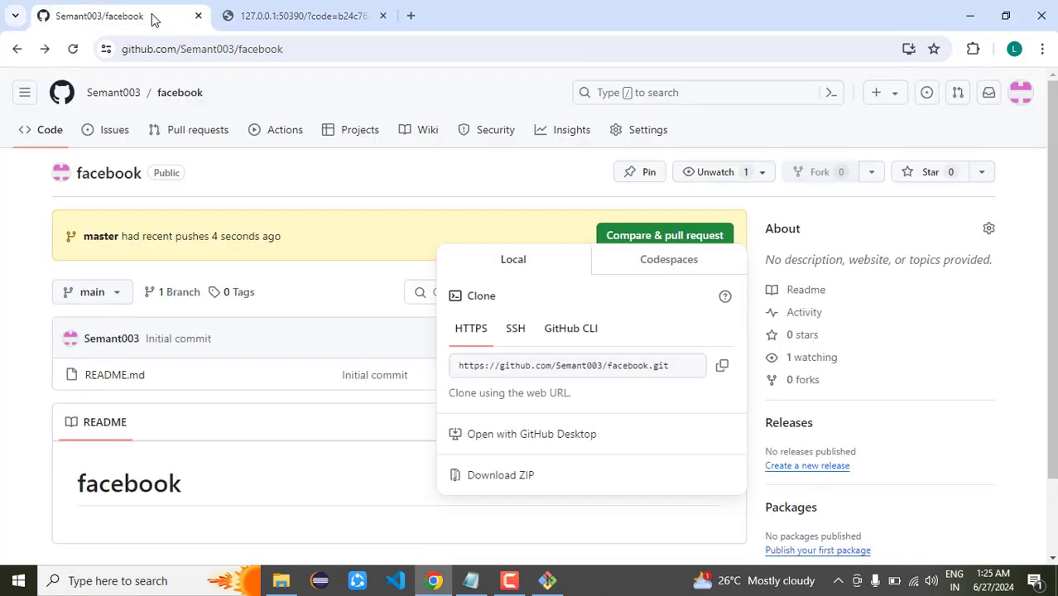
click(342, 285)
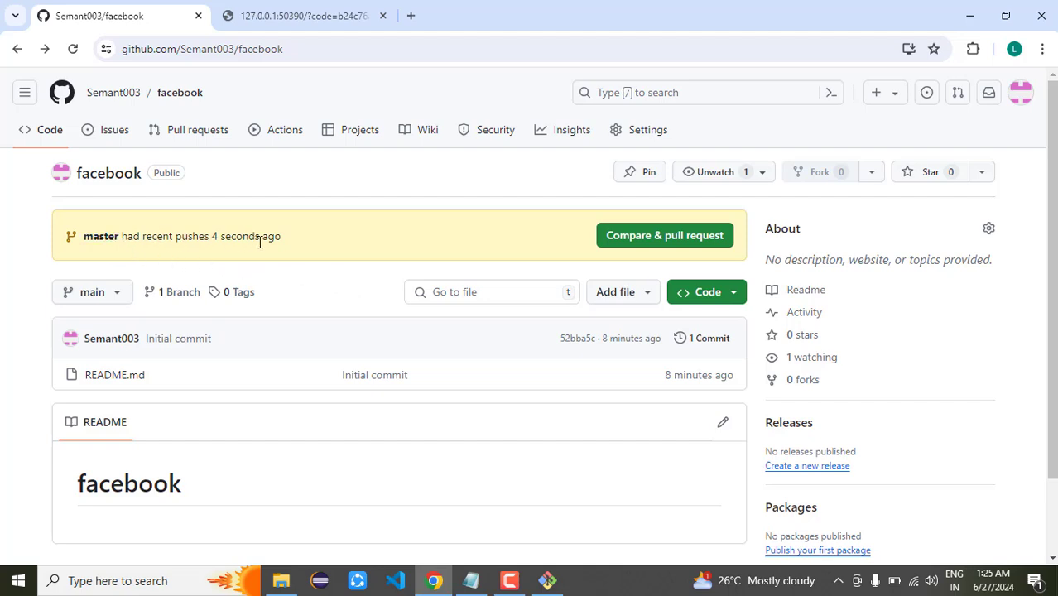
click(73, 50)
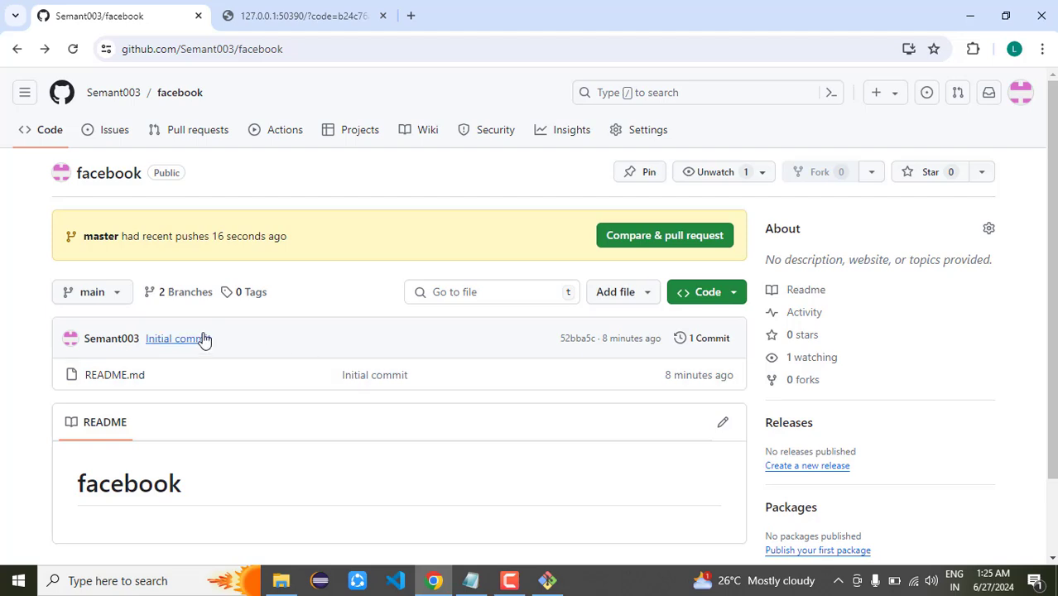
click(104, 305)
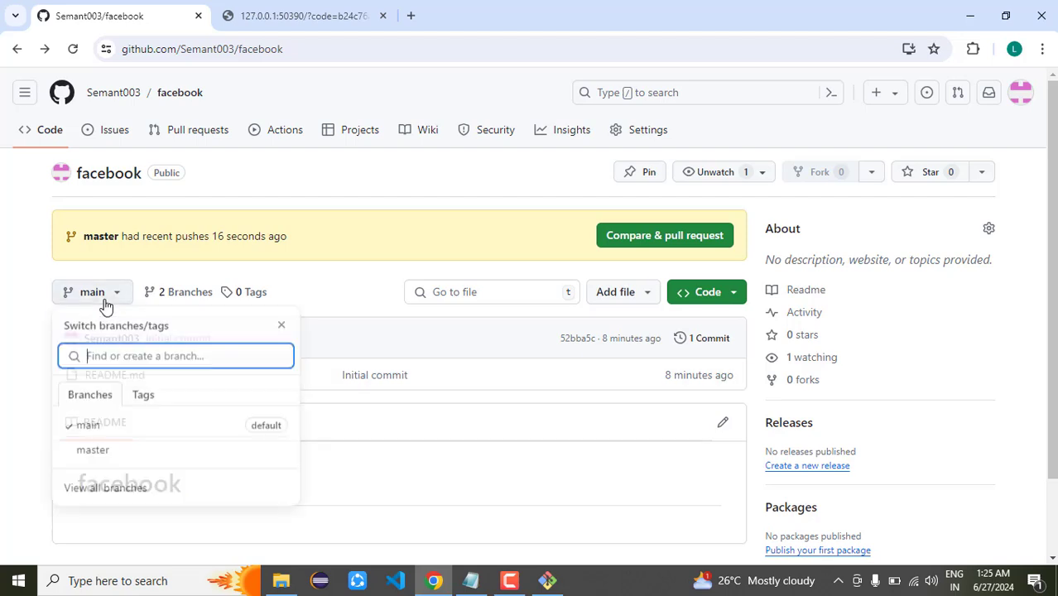
click(94, 453)
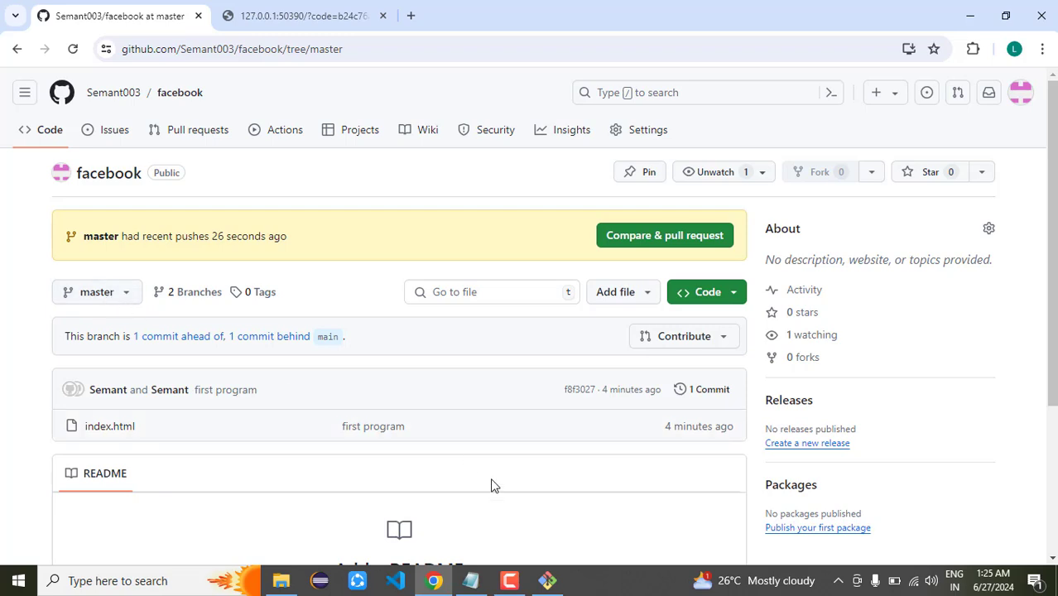
View index.html on the master branch to confirm it contains Hello
click(547, 580)
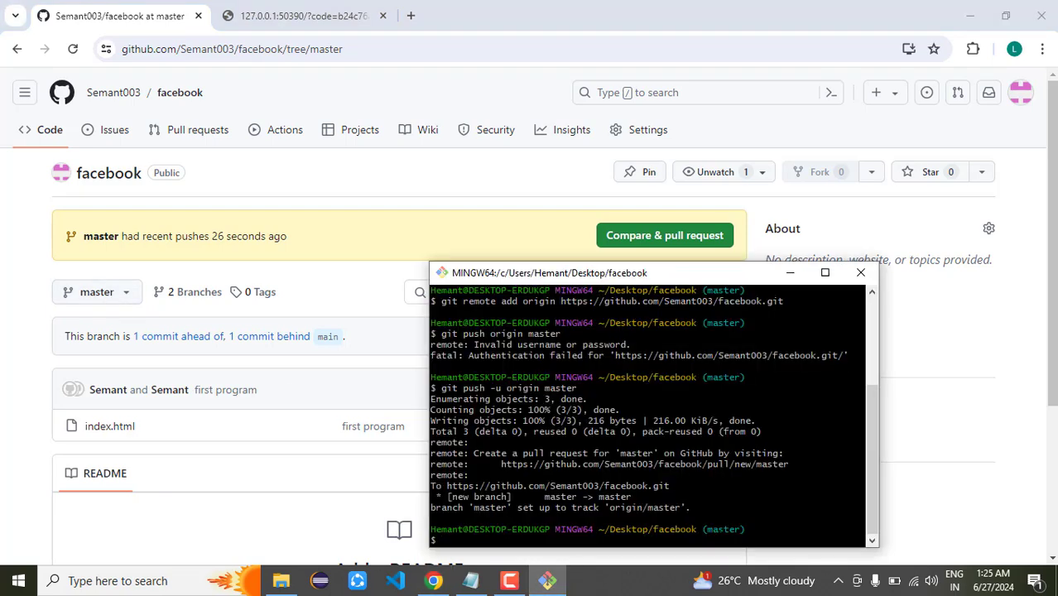
click(97, 291)
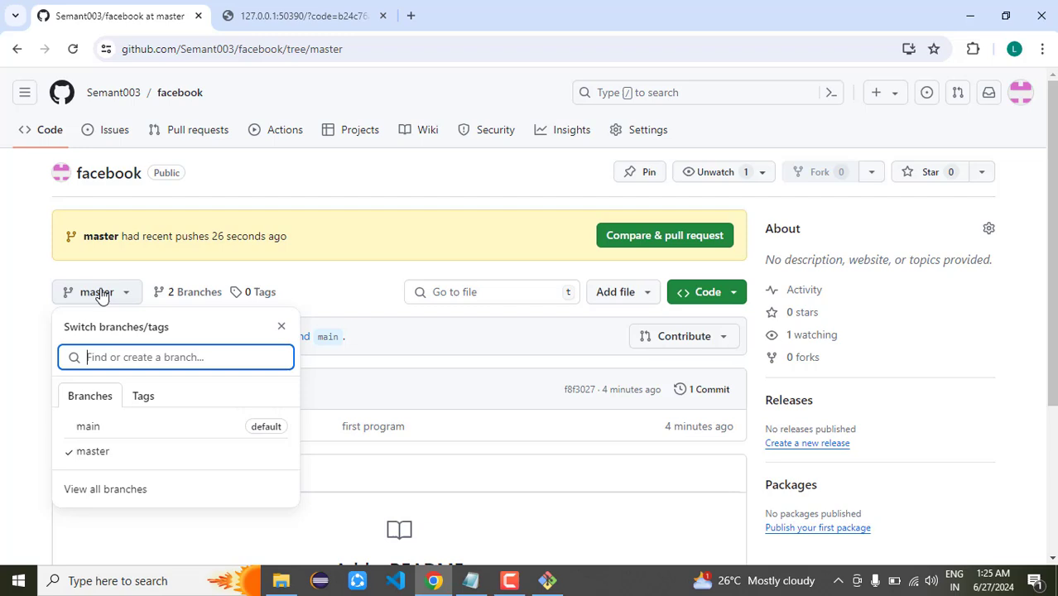
click(26, 349)
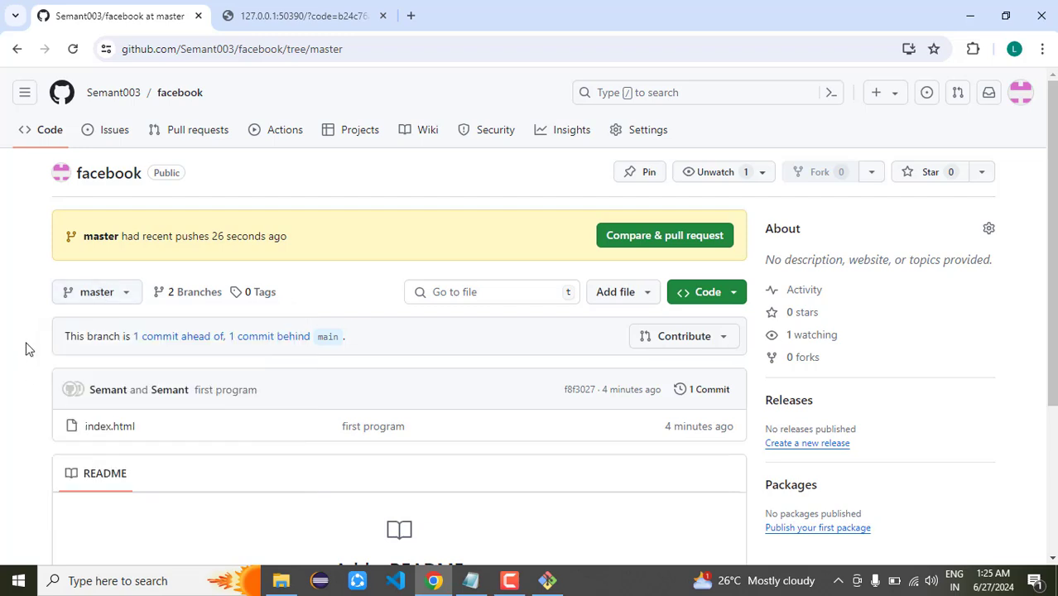
click(124, 433)
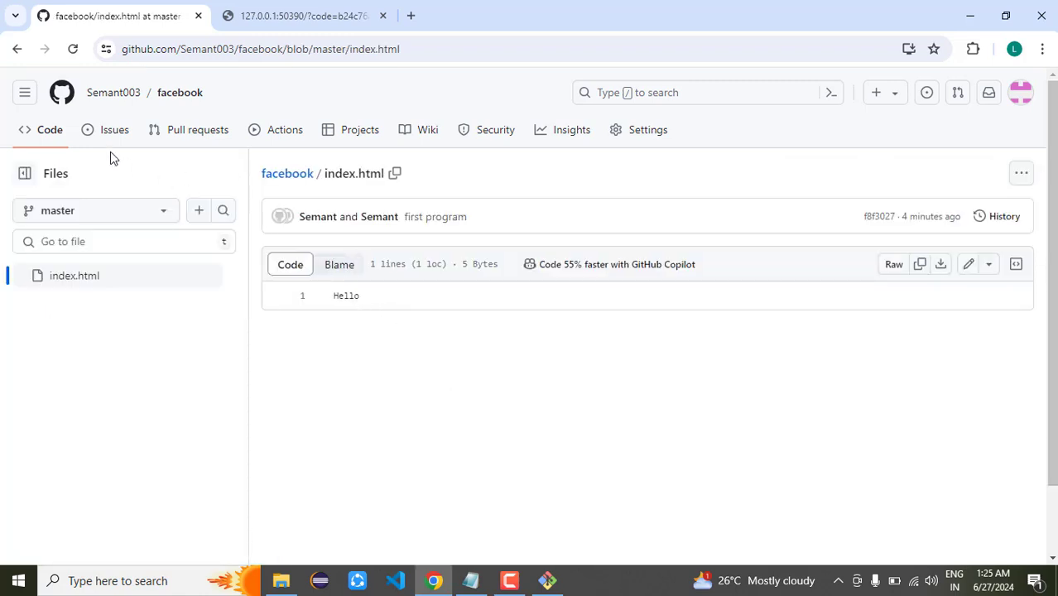
click(17, 49)
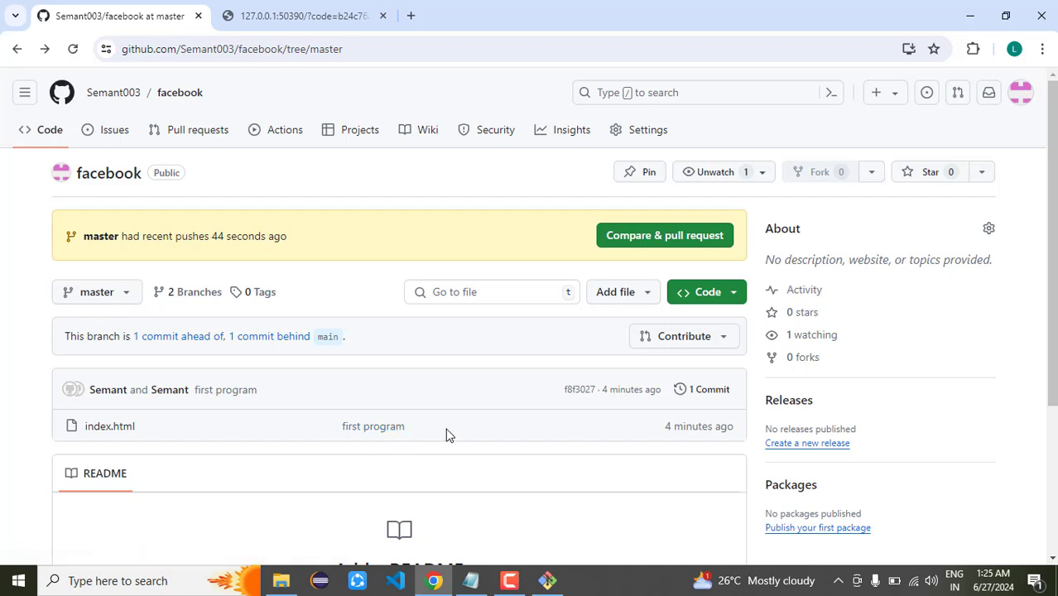
click(553, 581)
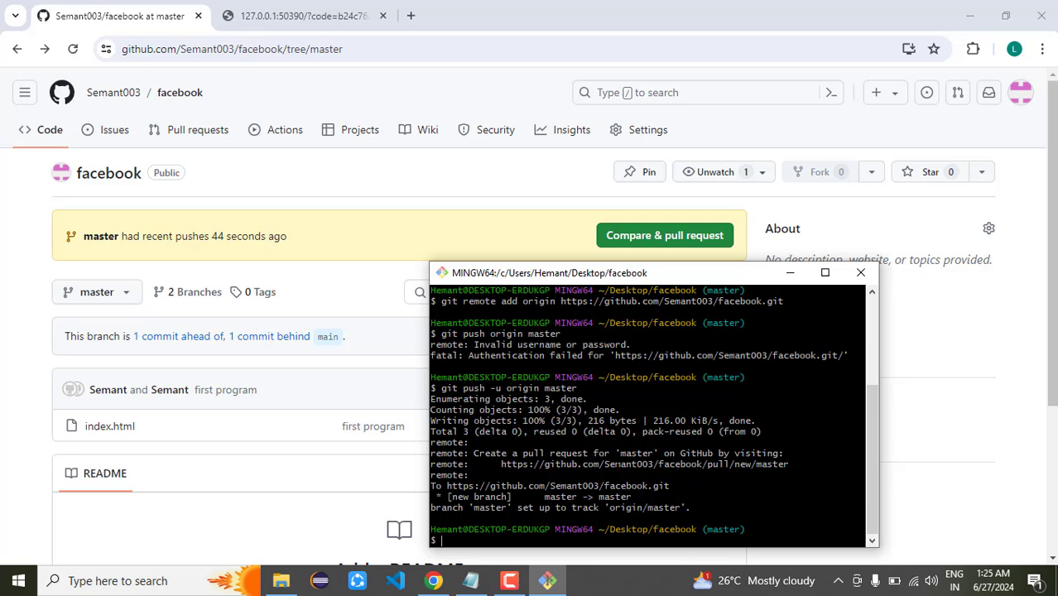
Clear the Git Bash terminal and minimize the browser window
text(clear)
key(Return)
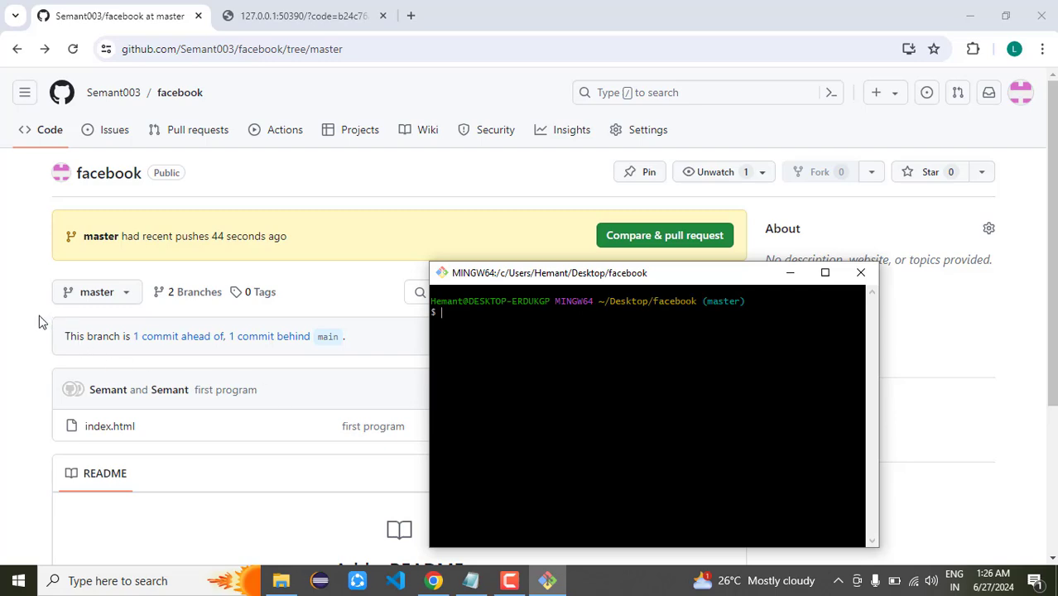
click(970, 6)
click(970, 6)
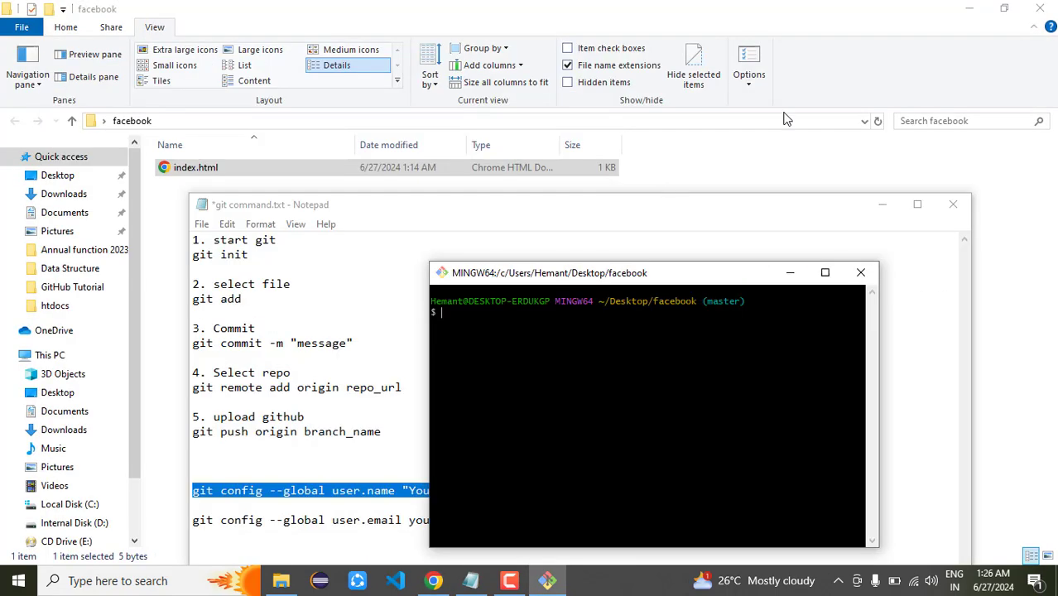
click(373, 215)
Open index.html in Sublime Text, add a second line 'heeellllo', and save it
click(235, 170)
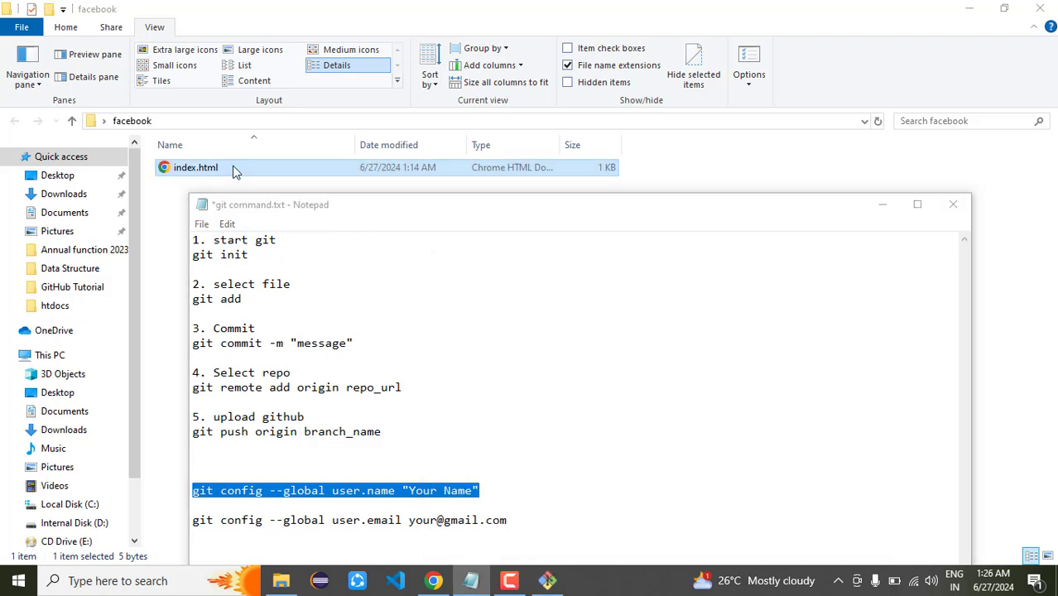
right_click(234, 170)
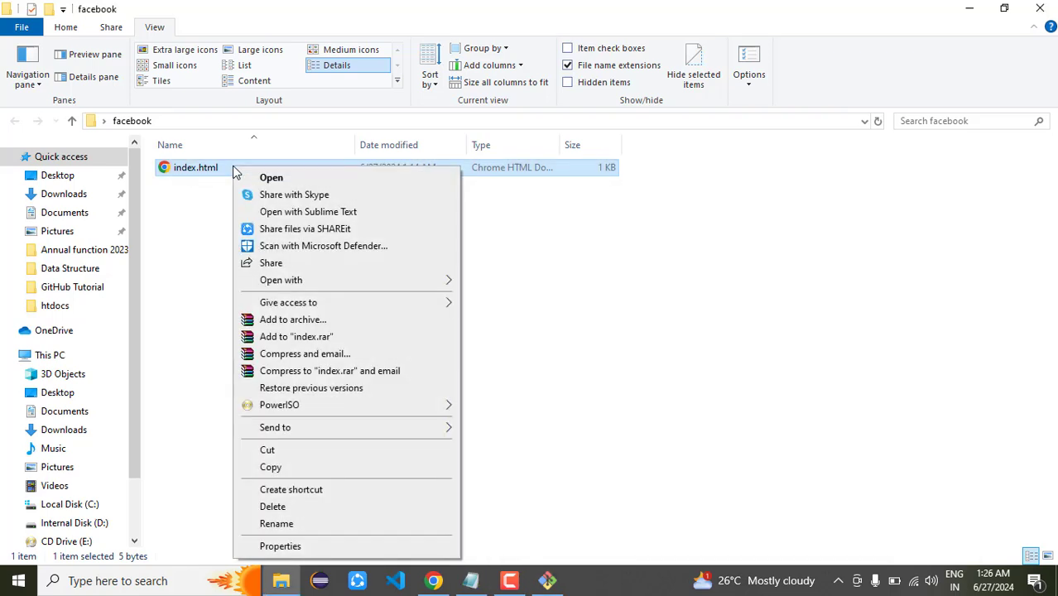
click(332, 216)
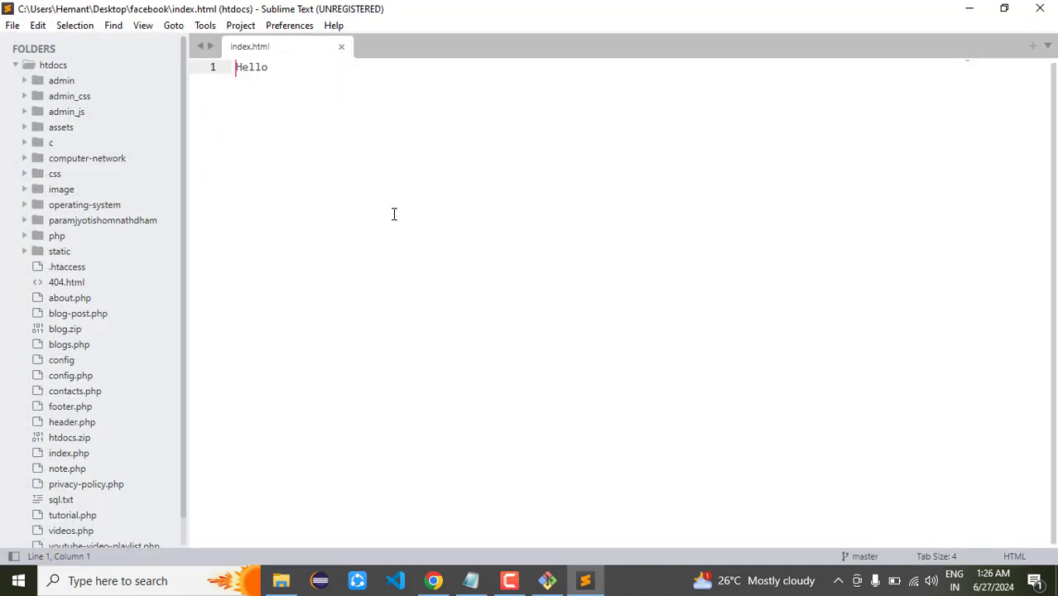
click(397, 215)
key(Return)
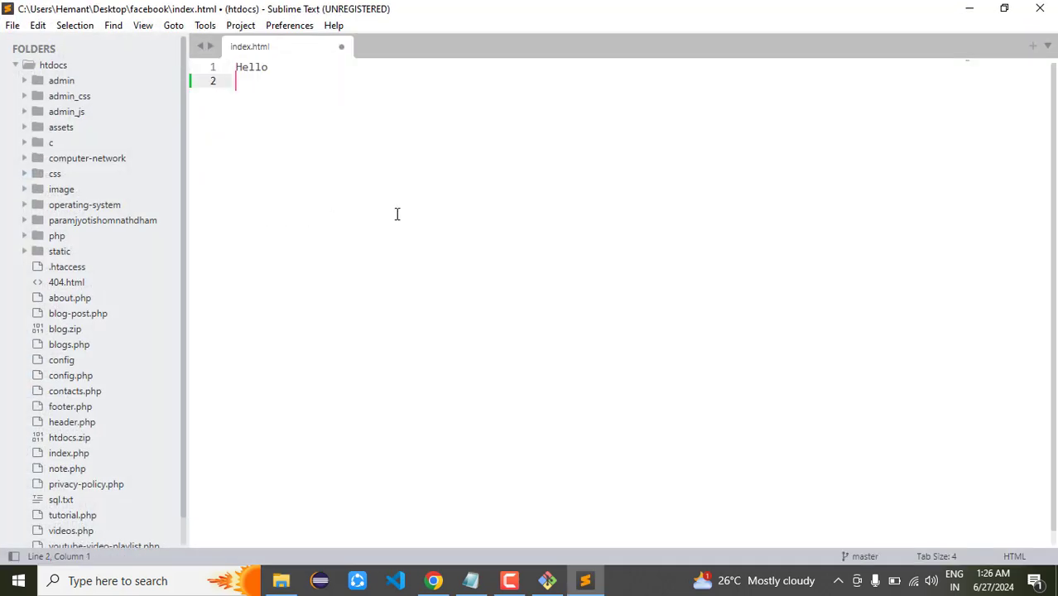
text(heeellllo)
key(ctrl+s)
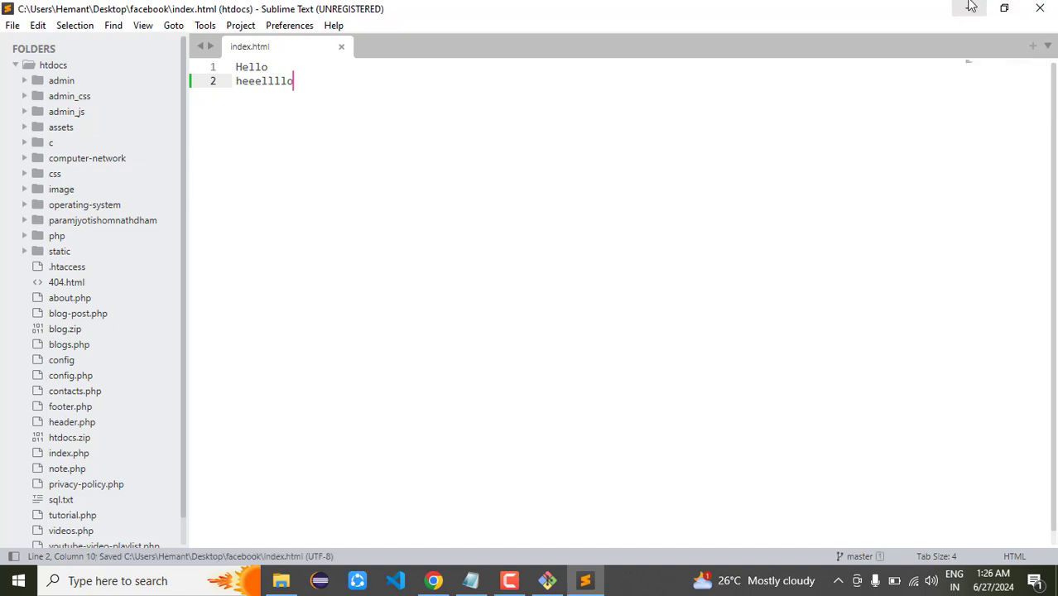
click(967, 9)
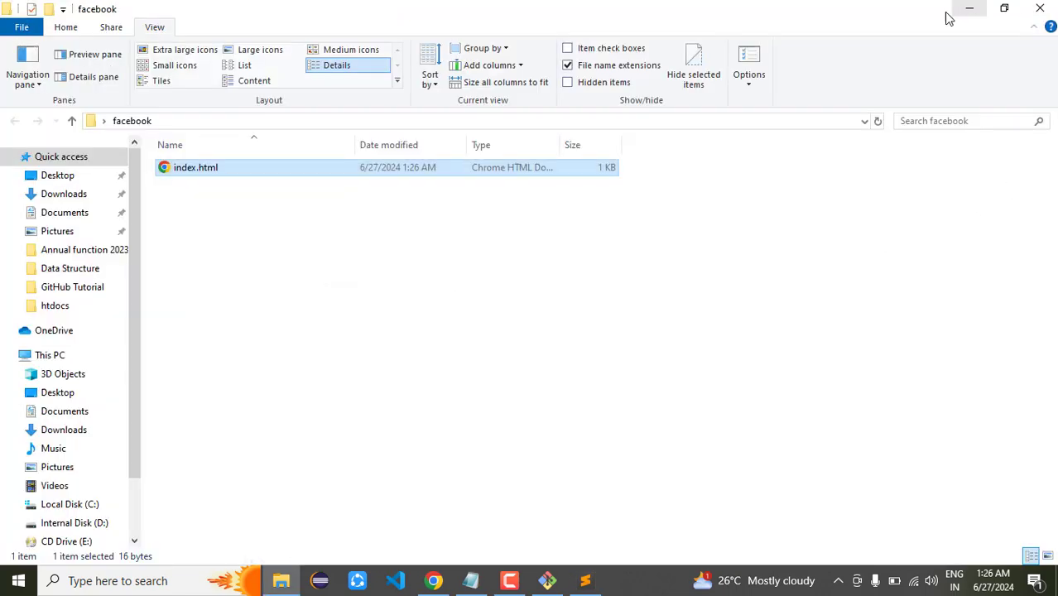
Close the old Git Bash terminal window
click(547, 579)
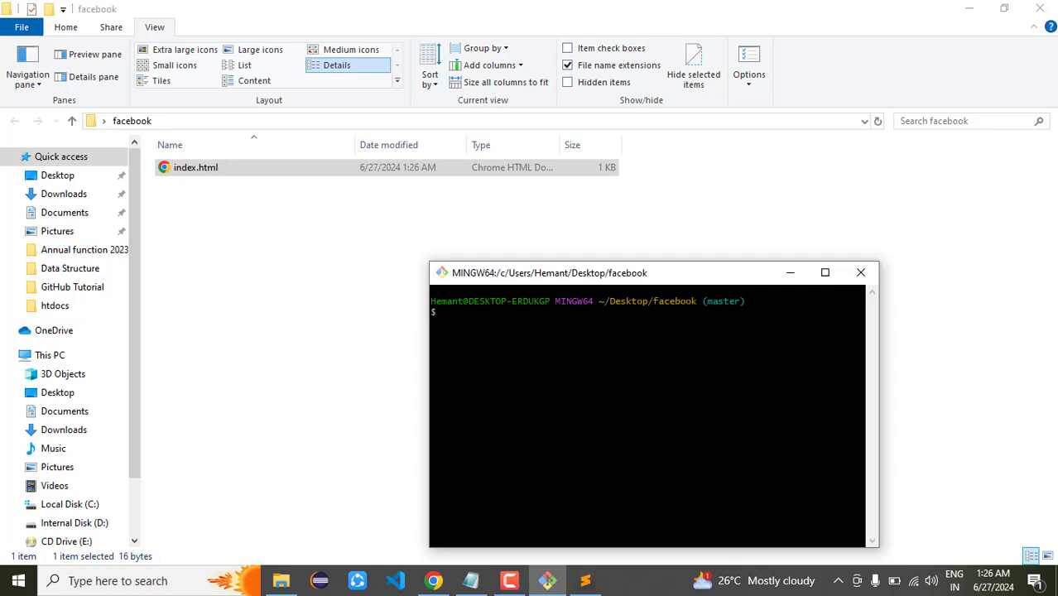
click(861, 272)
click(190, 173)
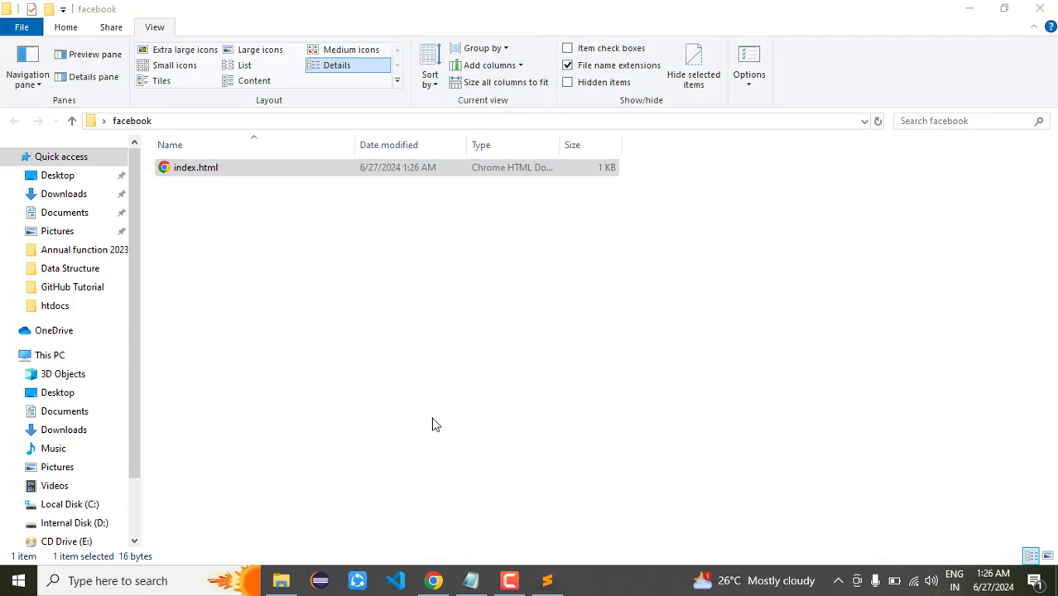
click(547, 581)
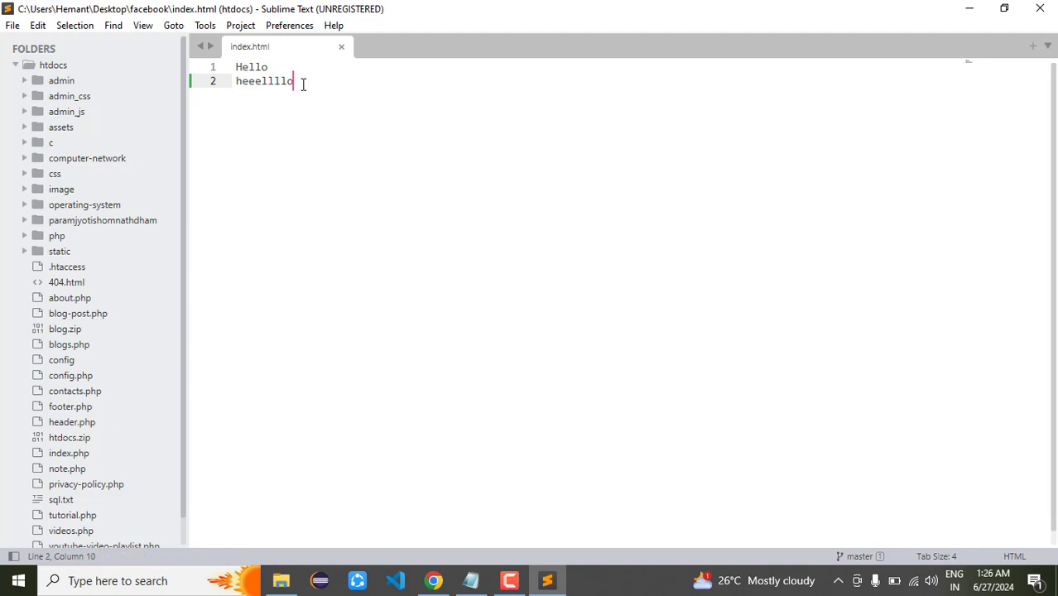
click(967, 8)
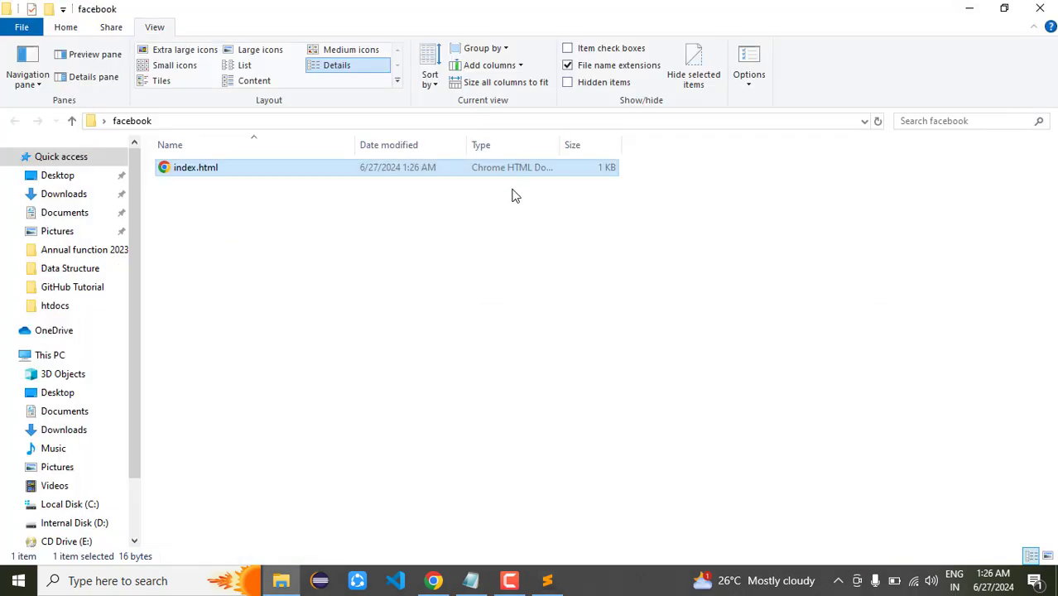
Launch Git Bash in the facebook folder via Open Git Bash here and centre it
right_click(526, 266)
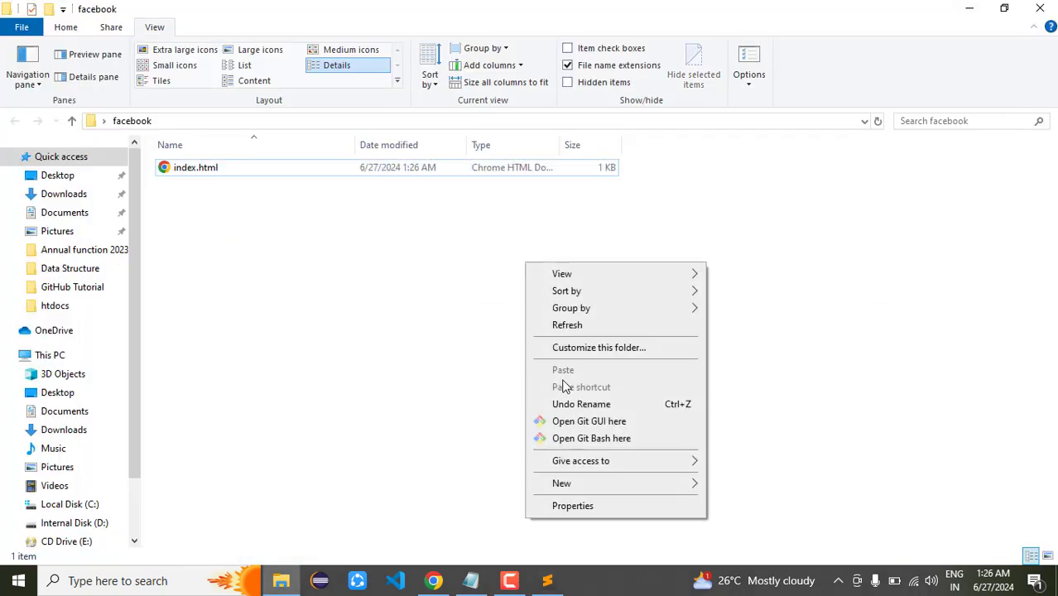
click(580, 438)
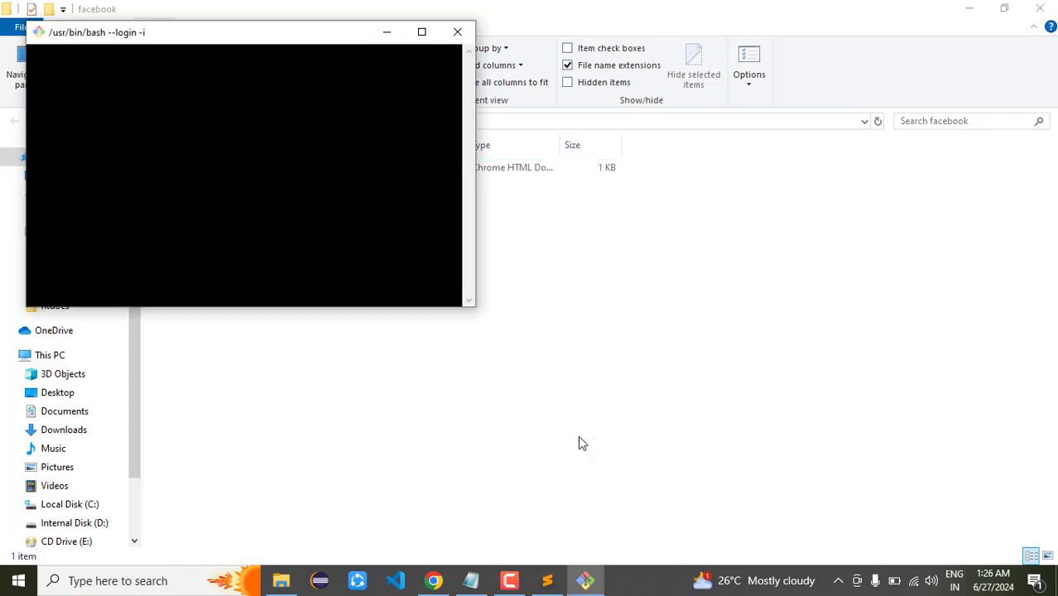
drag(246, 39, 589, 234)
click(232, 171)
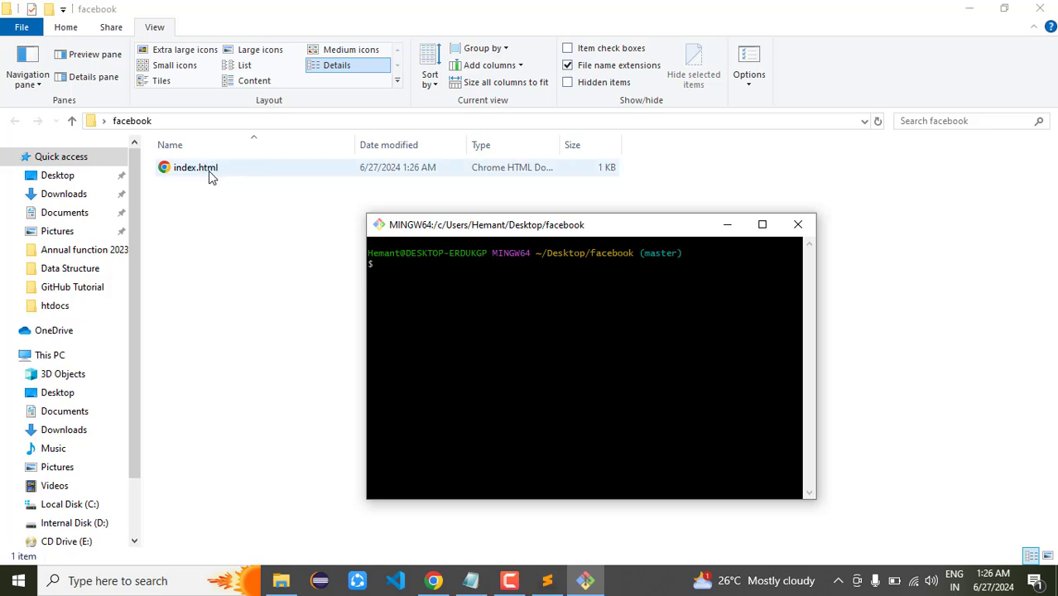
click(378, 263)
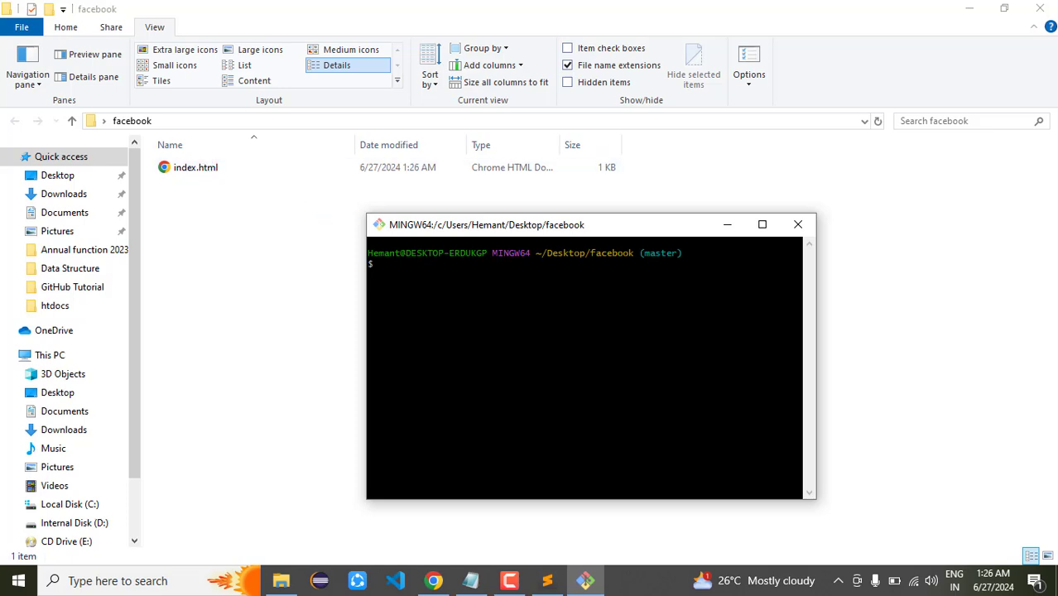
Run git add index.html, then type git commit -m " at the prompt
text(git add index.html)
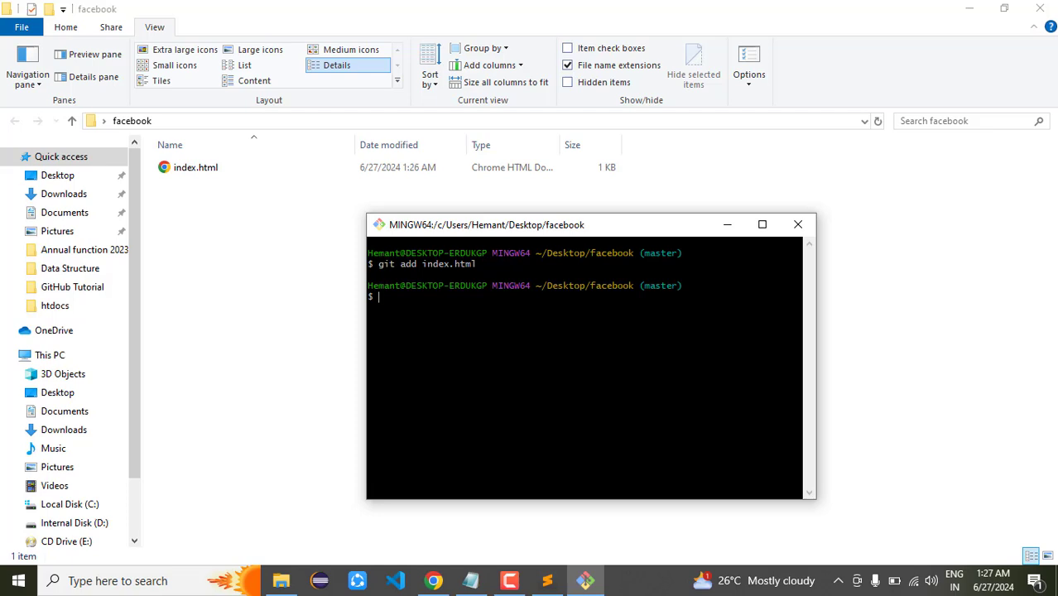
text(git commit -m")
key(BackSpace)
text(")
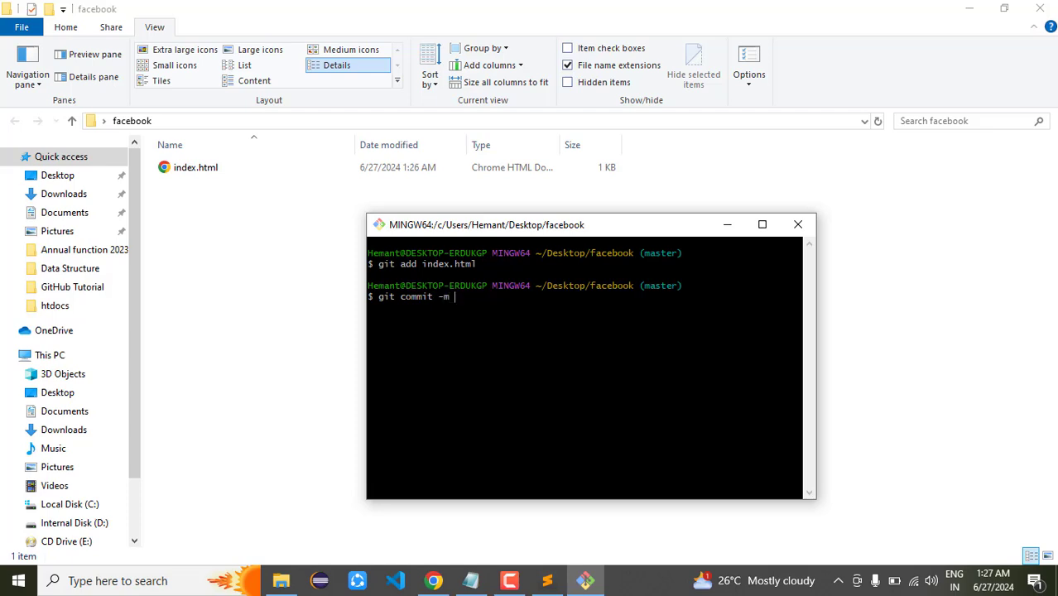